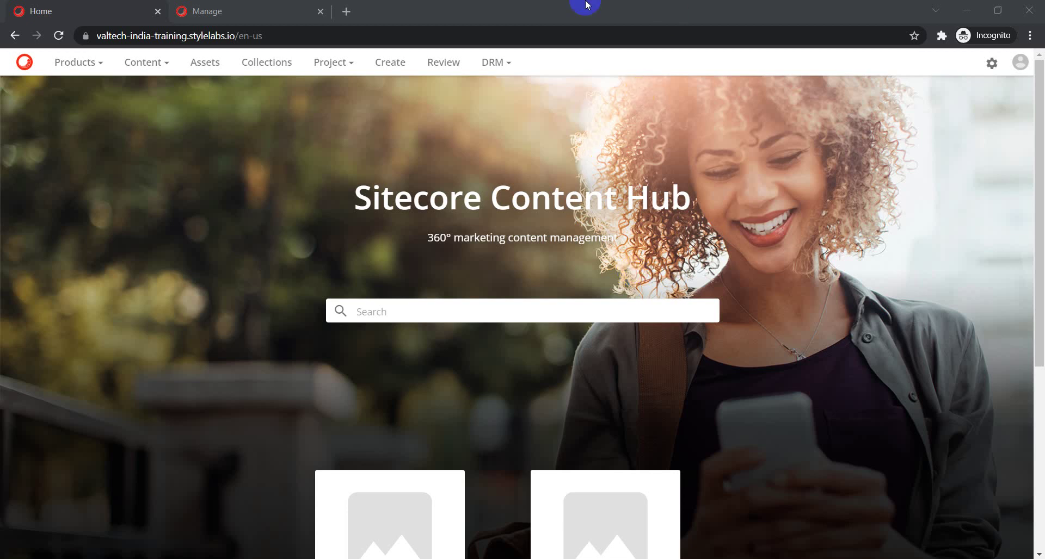
- Open the goat-6671275_960_720.jpg asset details from the Create area's asset media
click(387, 61)
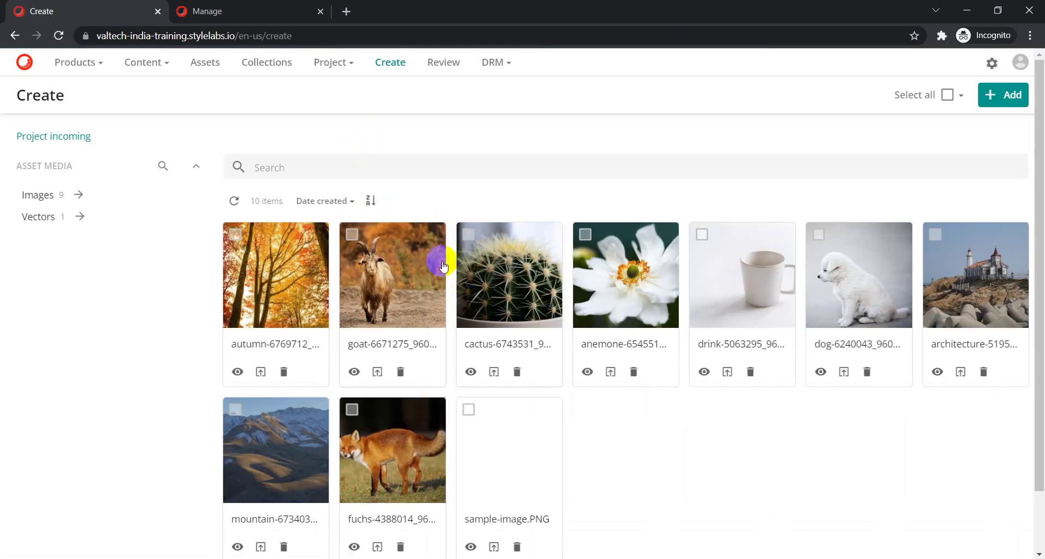
click(408, 273)
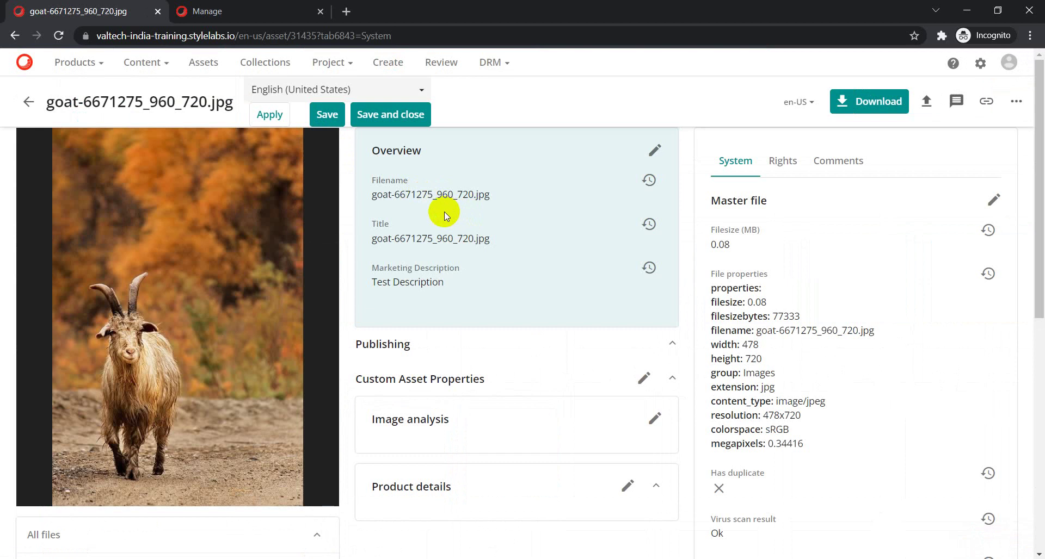
- Put the goat asset's Overview into edit mode and cancel the Type picker, leaving Type empty
click(655, 150)
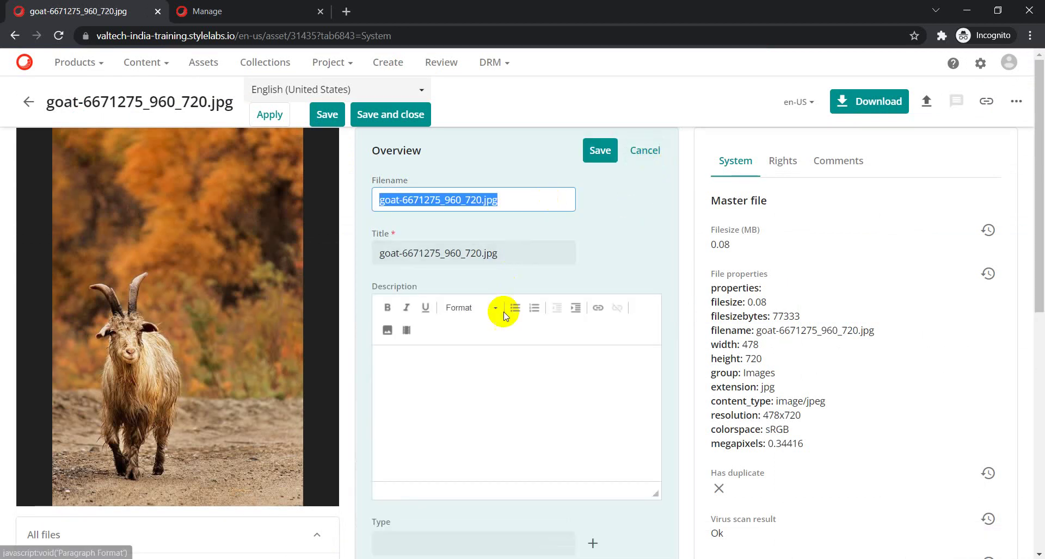
scroll(498, 345, down, 5)
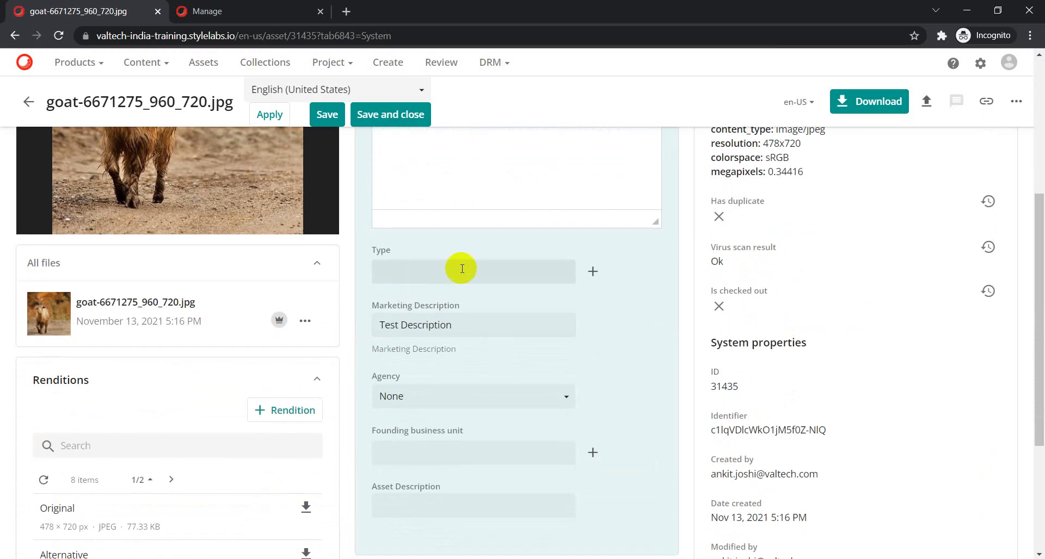
click(591, 274)
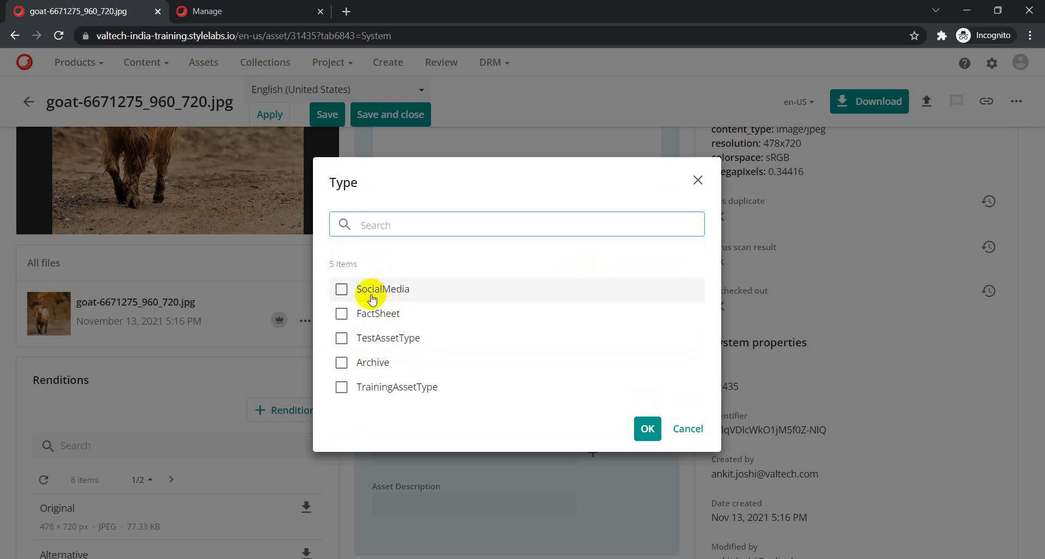
click(687, 430)
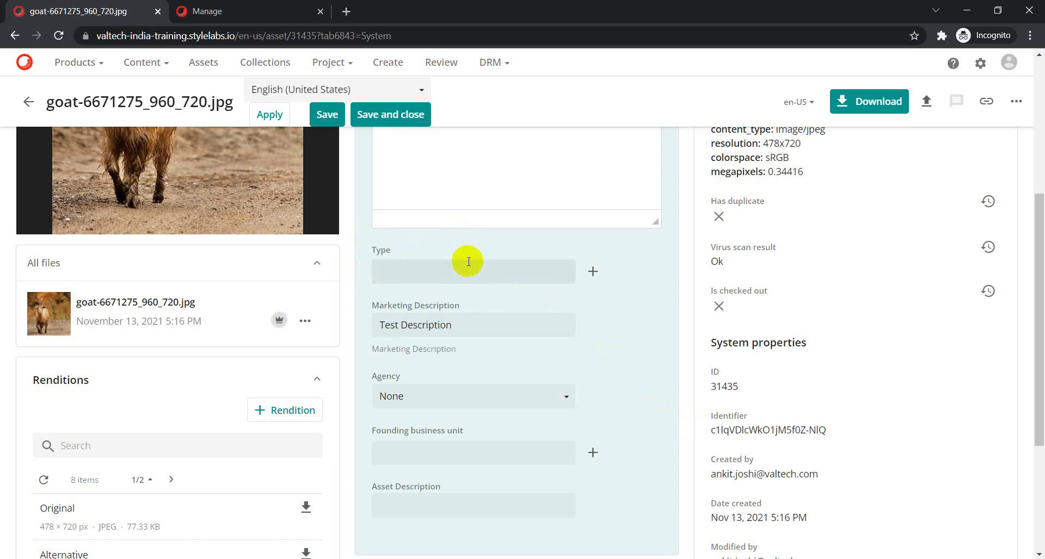
scroll(490, 293, up, 2)
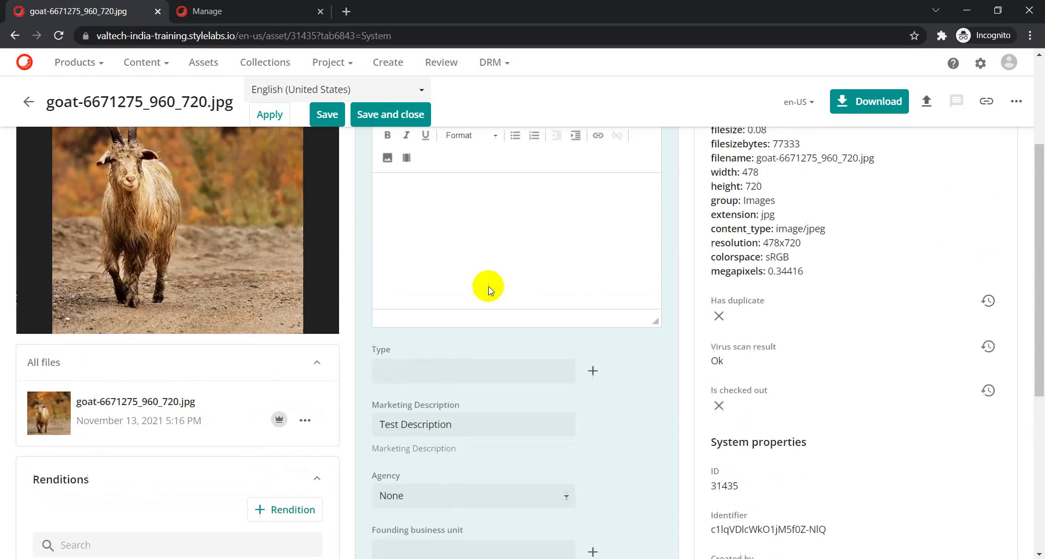
scroll(488, 291, up, 1)
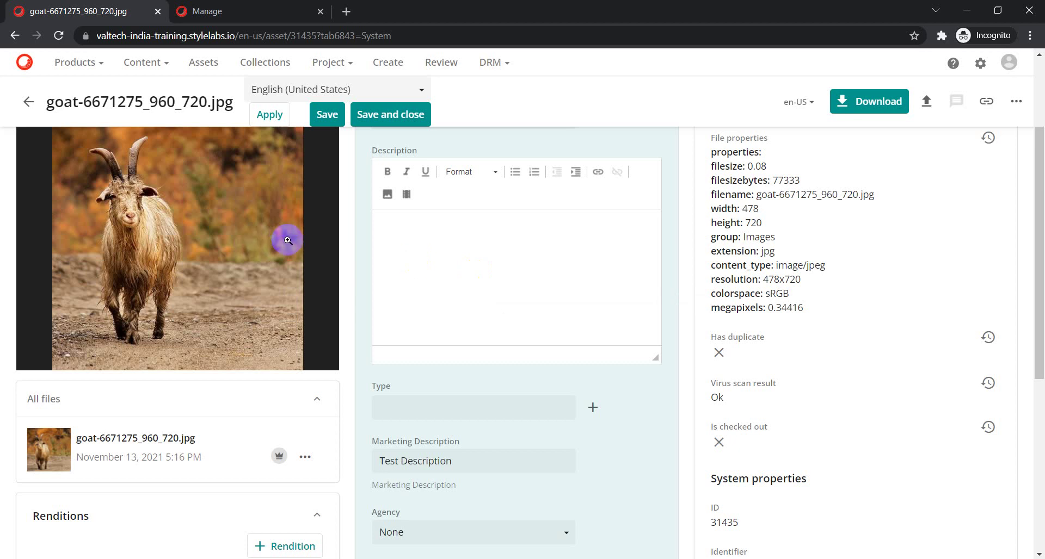
- Open the Taxonomy administration list from the Manage page
click(230, 13)
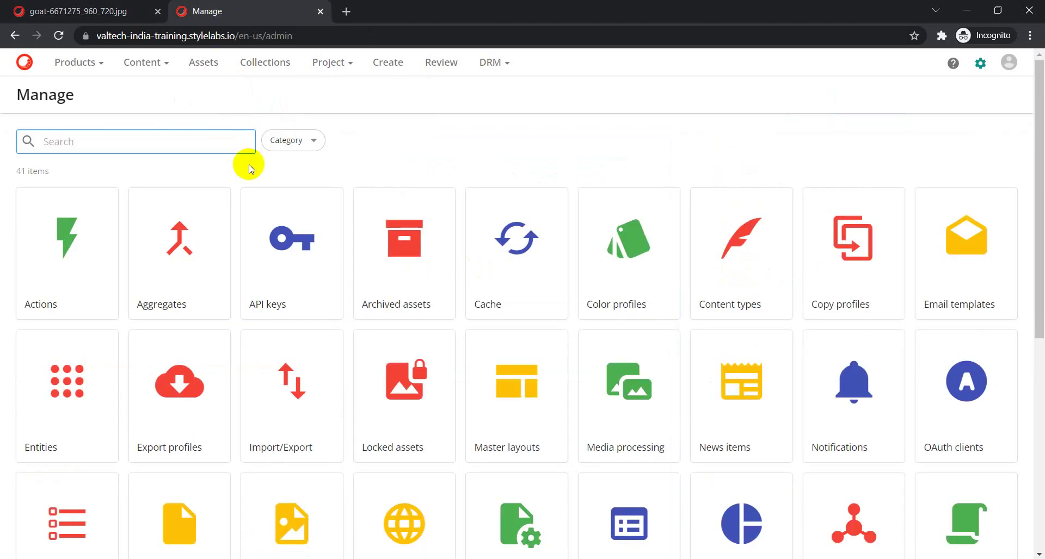
scroll(285, 378, down, 3)
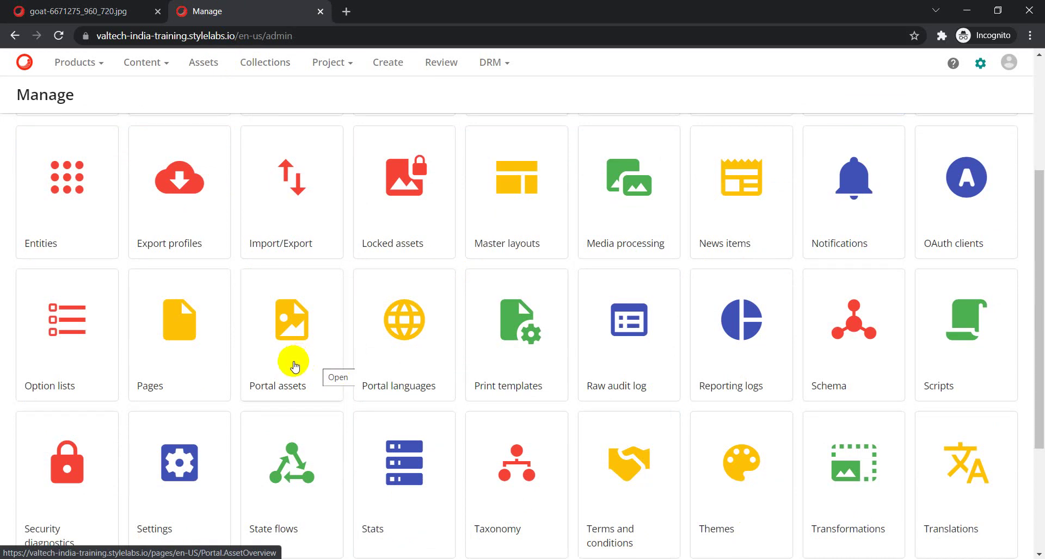
scroll(333, 317, down, 1)
click(506, 409)
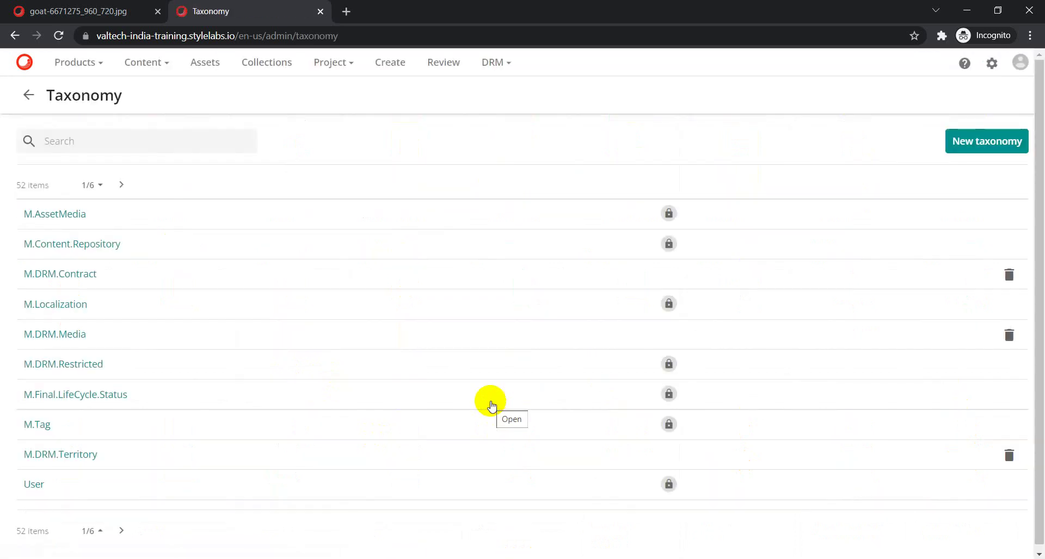
- Filter the taxonomies by 'As' and open M.AssetType
click(80, 146)
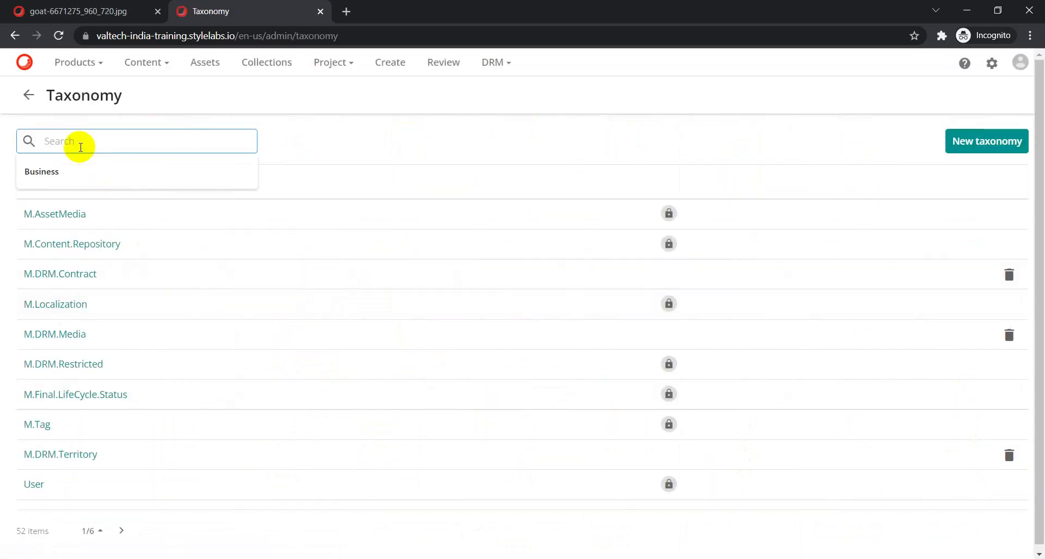
text(AssetType)
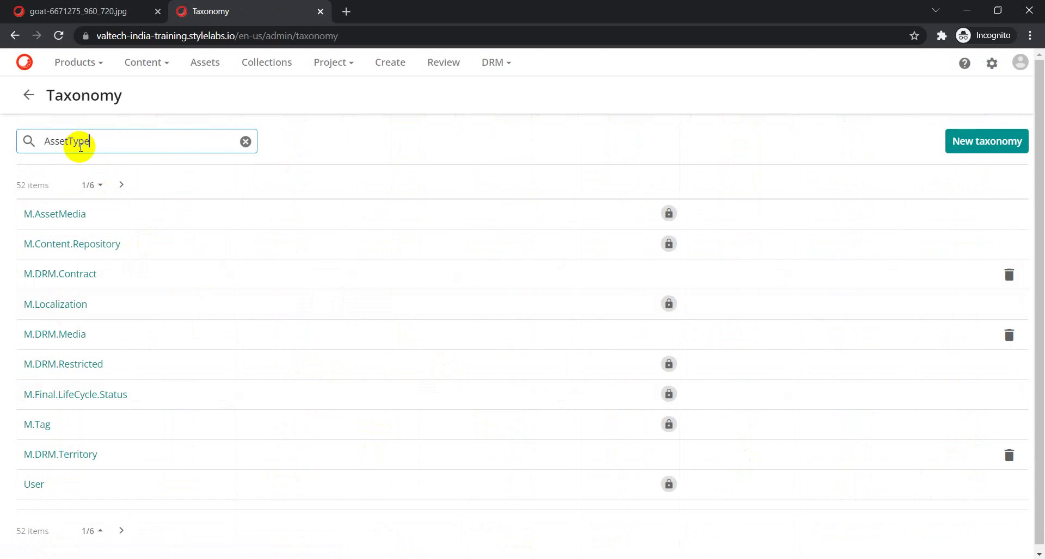
key(Return)
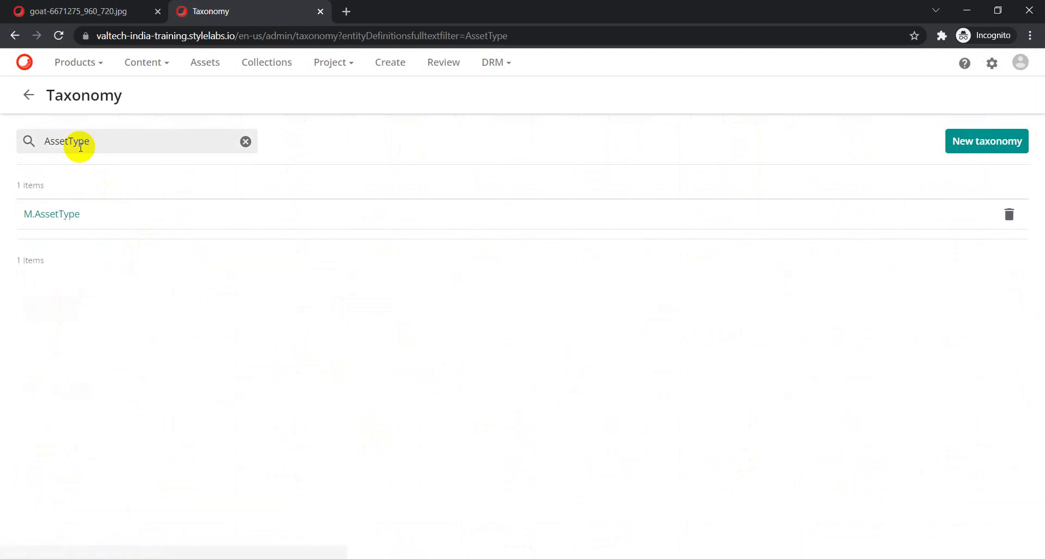
click(49, 216)
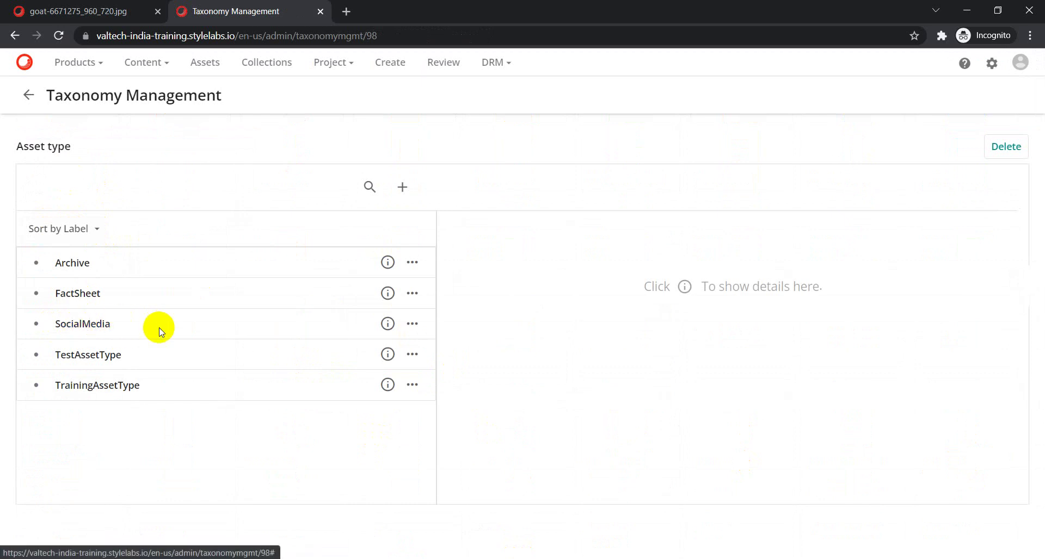
- Inspect the SocialMedia asset type's details to confirm Triggers Vision is on
click(388, 324)
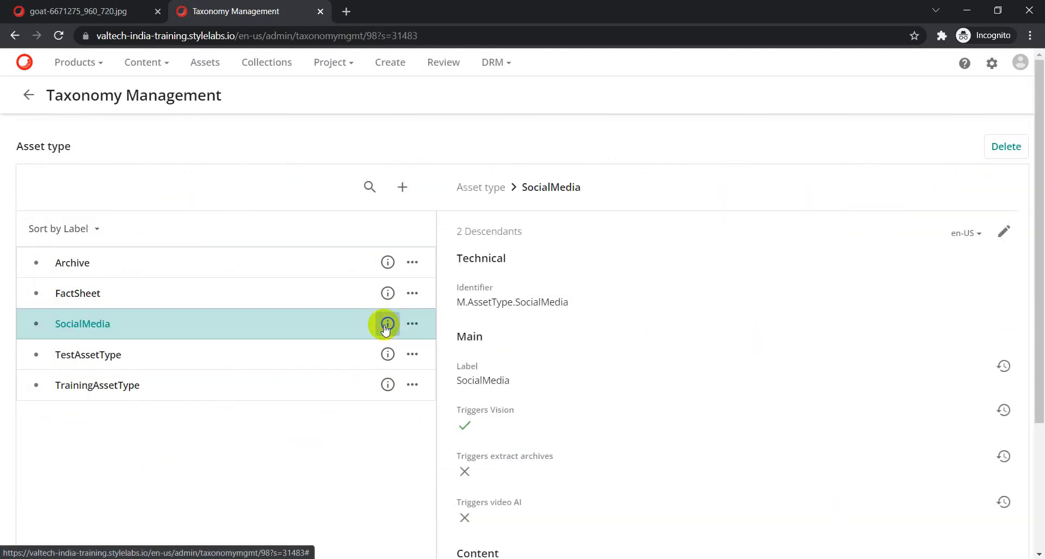
scroll(578, 316, down, 3)
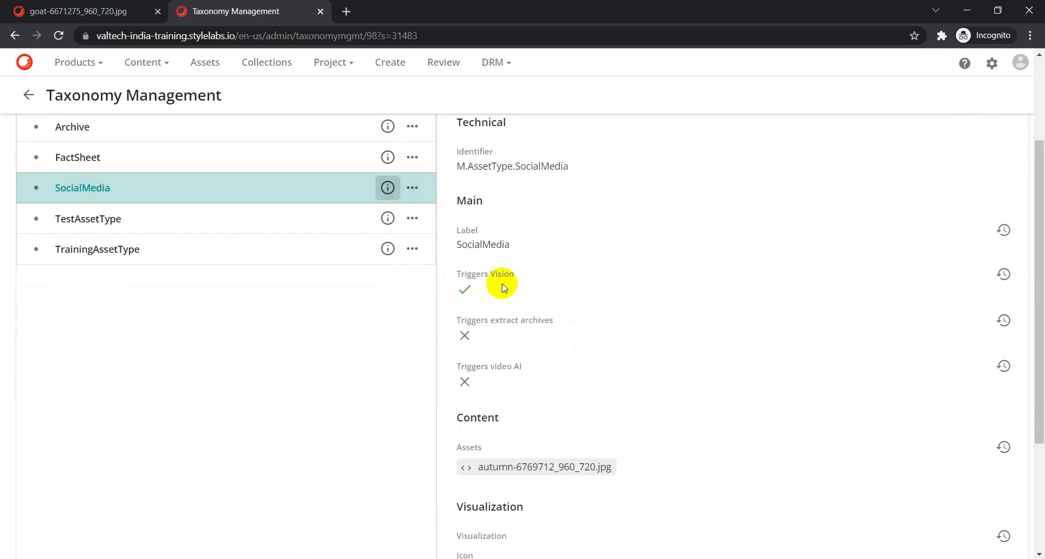
scroll(574, 305, up, 3)
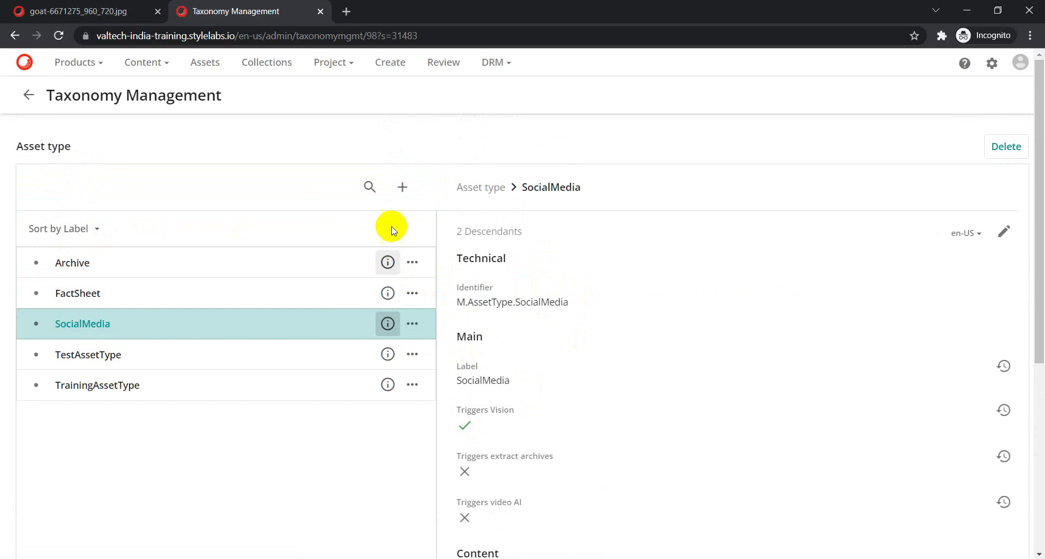
- Start a new asset type value with Triggers Vision toggled, then return to the goat asset tab
click(402, 186)
scroll(553, 361, down, 3)
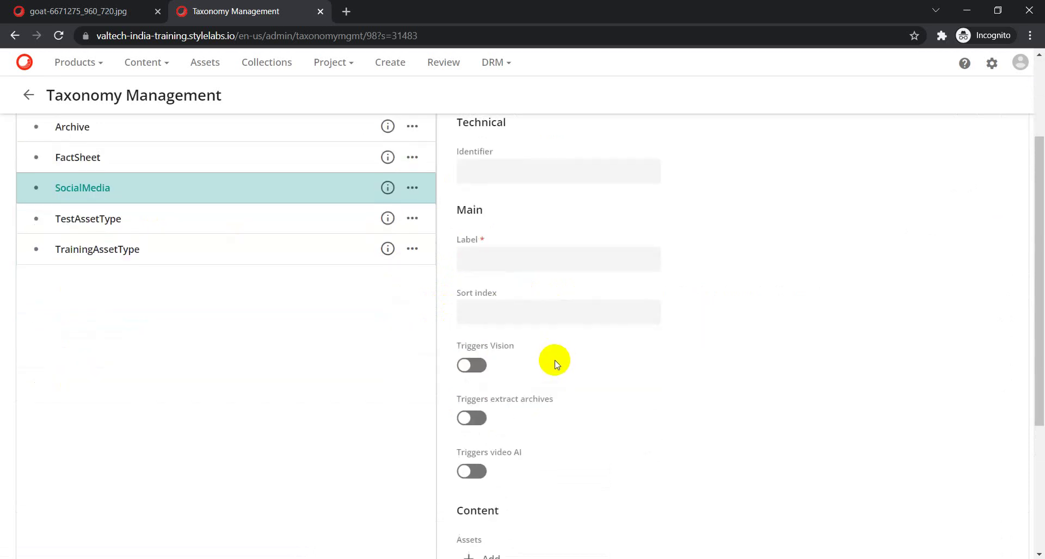
click(475, 366)
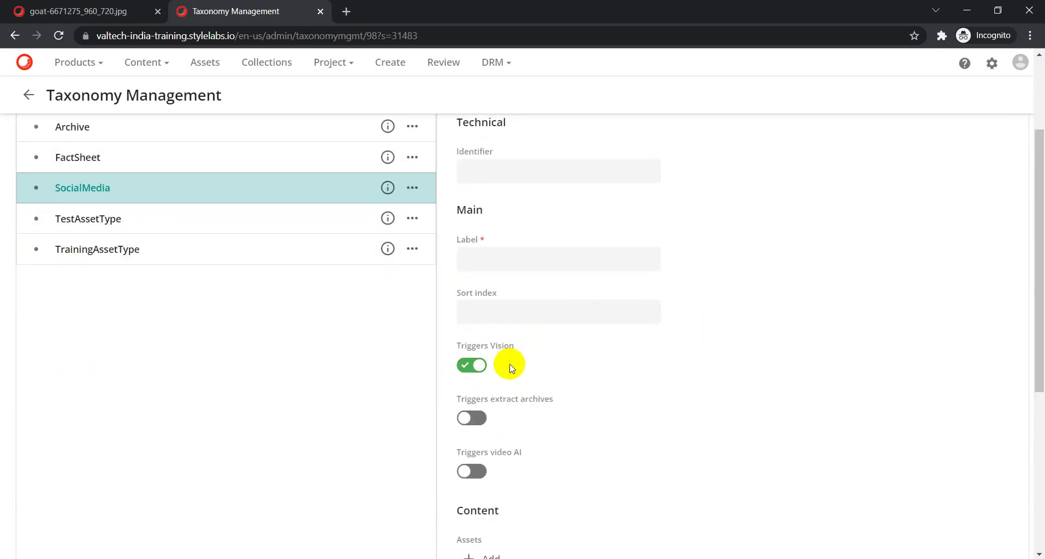
scroll(508, 364, down, 2)
scroll(508, 363, up, 5)
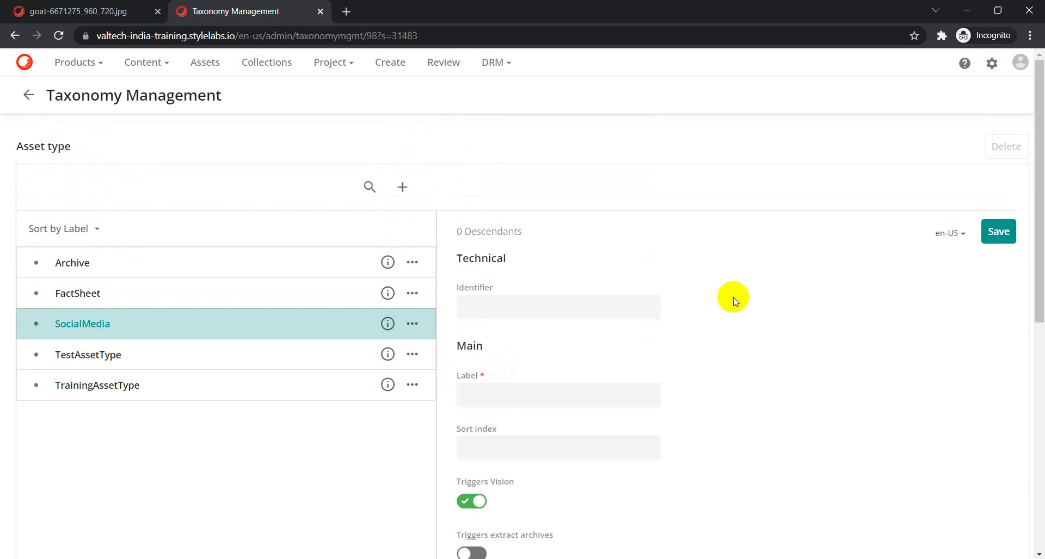
scroll(697, 359, down, 8)
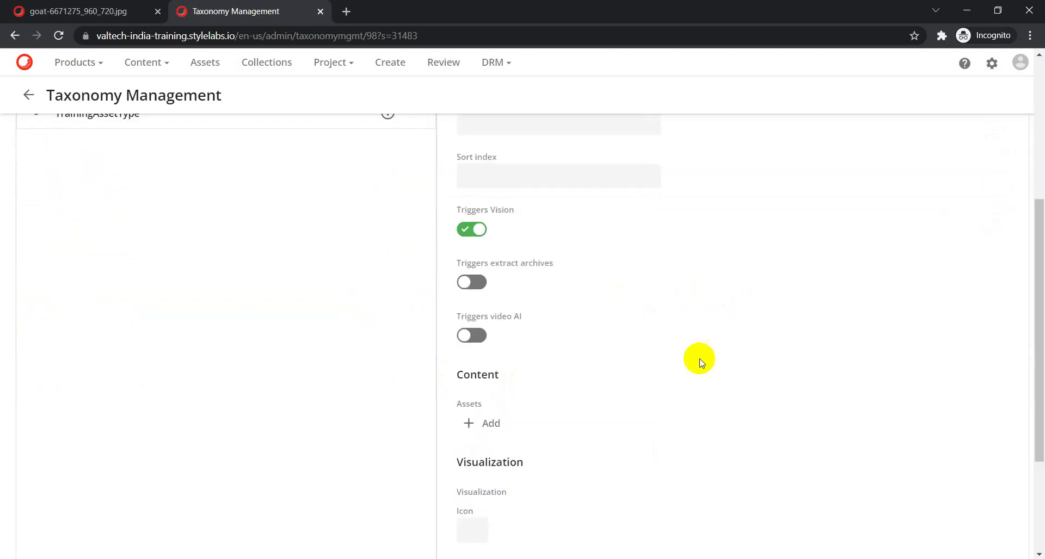
scroll(653, 381, up, 8)
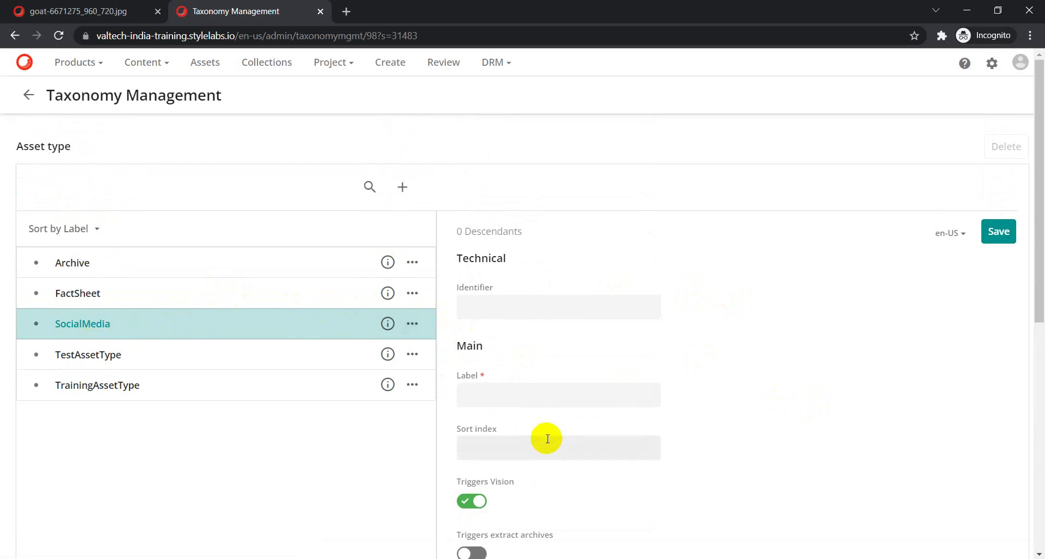
scroll(547, 444, down, 1)
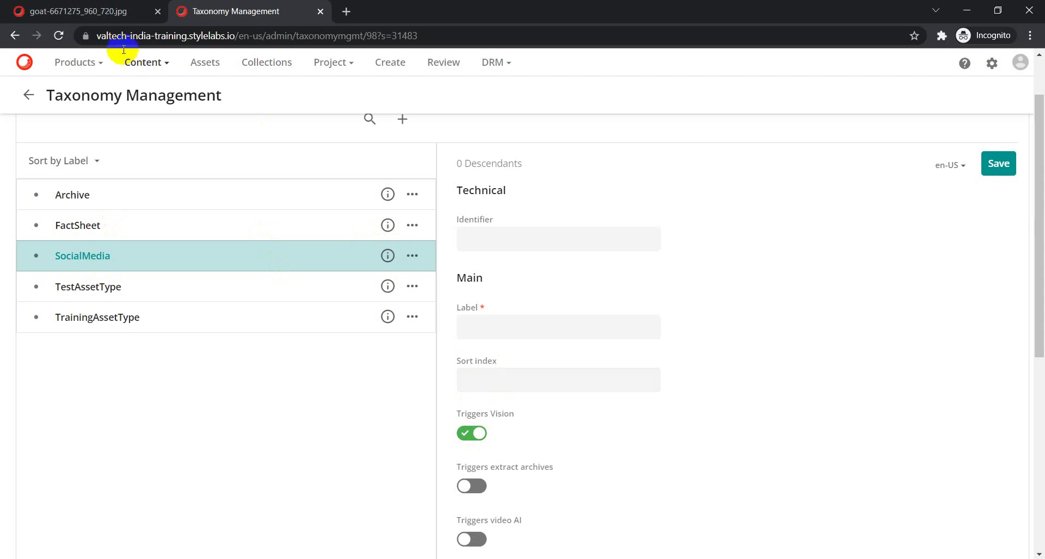
click(78, 12)
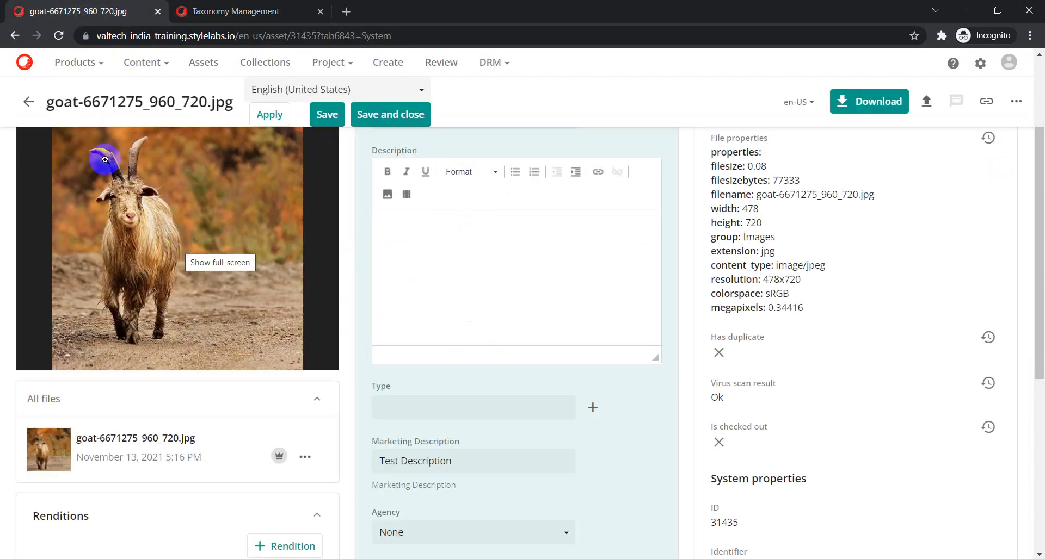
- Leave the goat asset without saving and open the sample-image.PNG asset
click(29, 102)
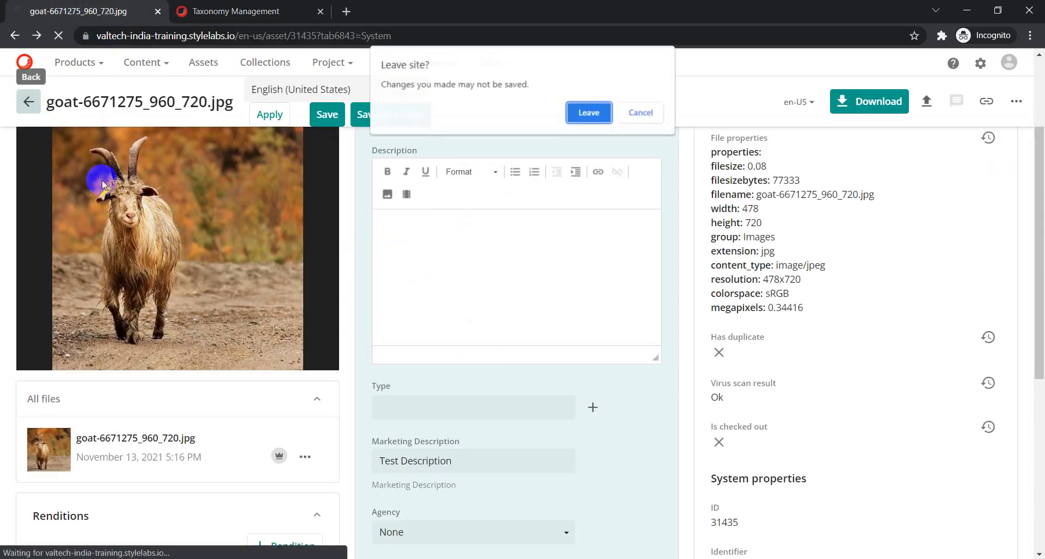
click(597, 111)
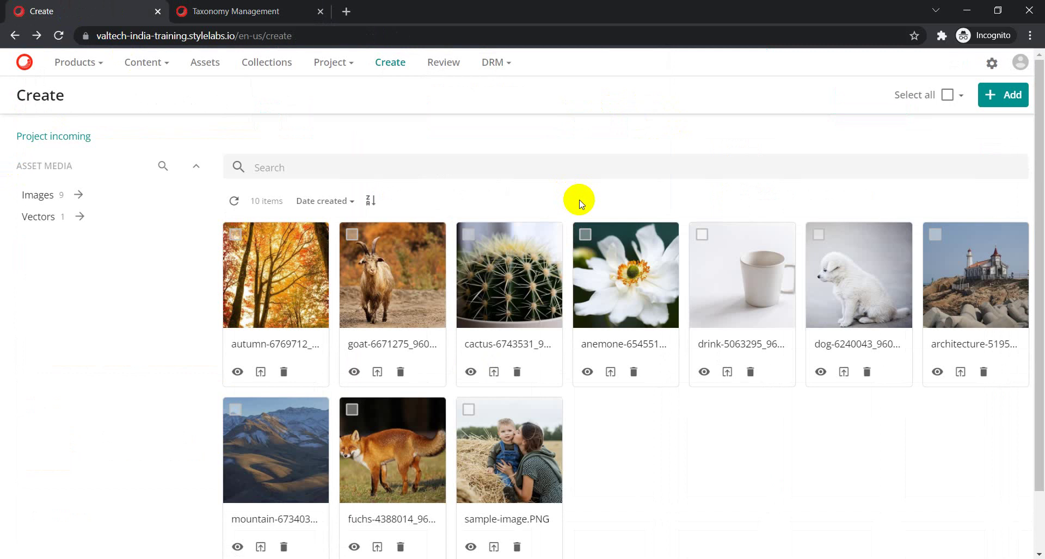
click(512, 451)
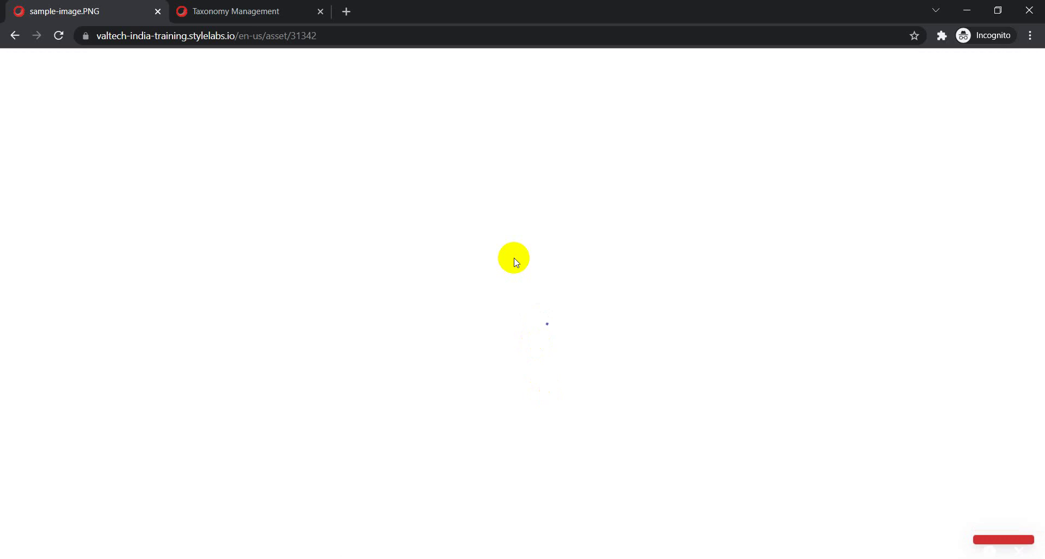
- Set sample-image.PNG's Type to SocialMedia in the Overview and save
click(655, 155)
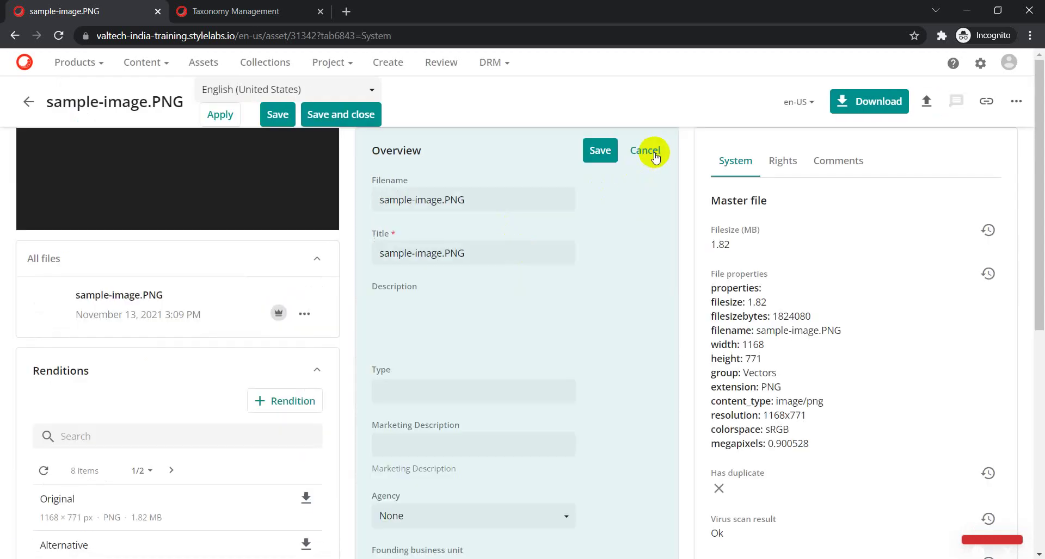
scroll(554, 316, down, 5)
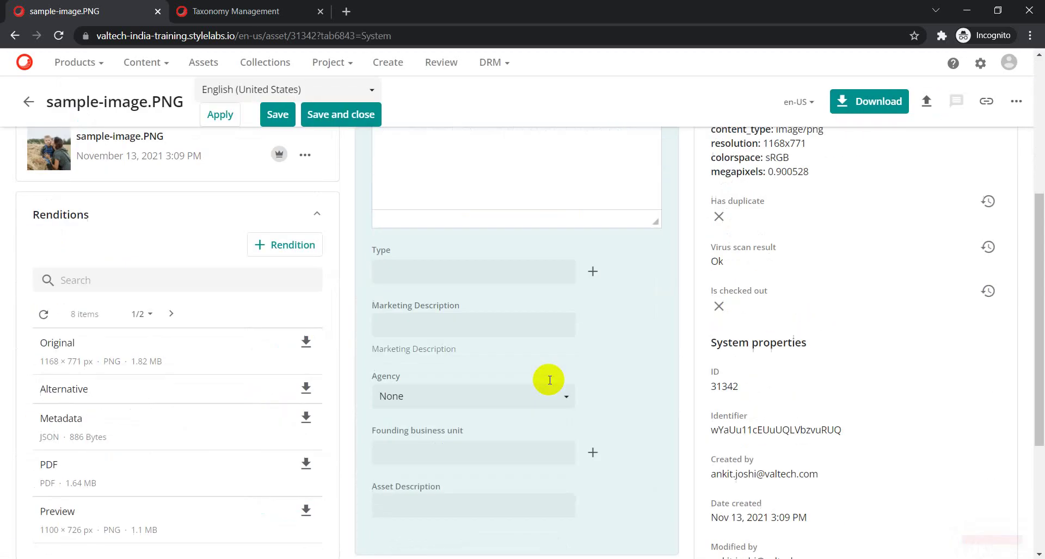
click(593, 272)
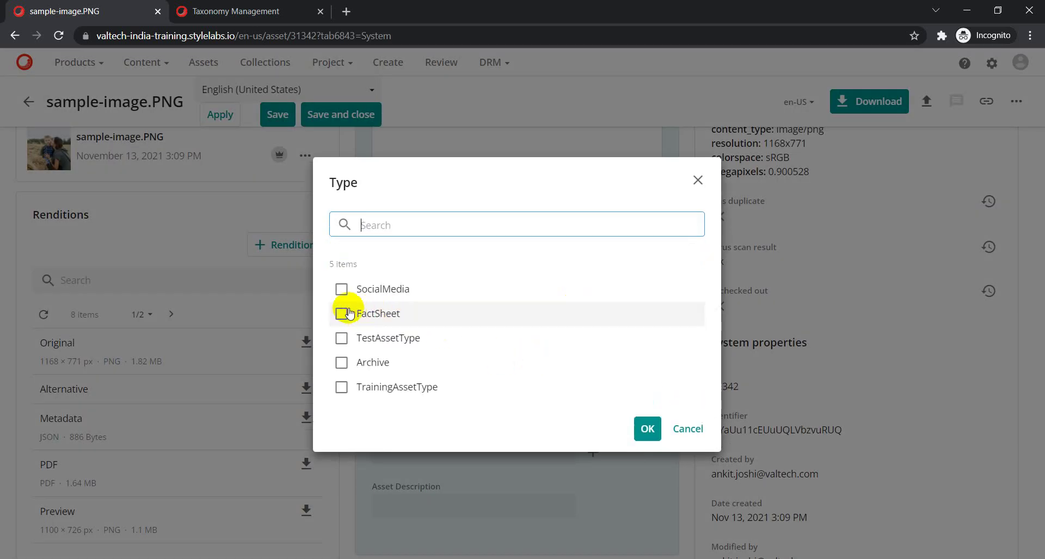
click(342, 289)
click(645, 433)
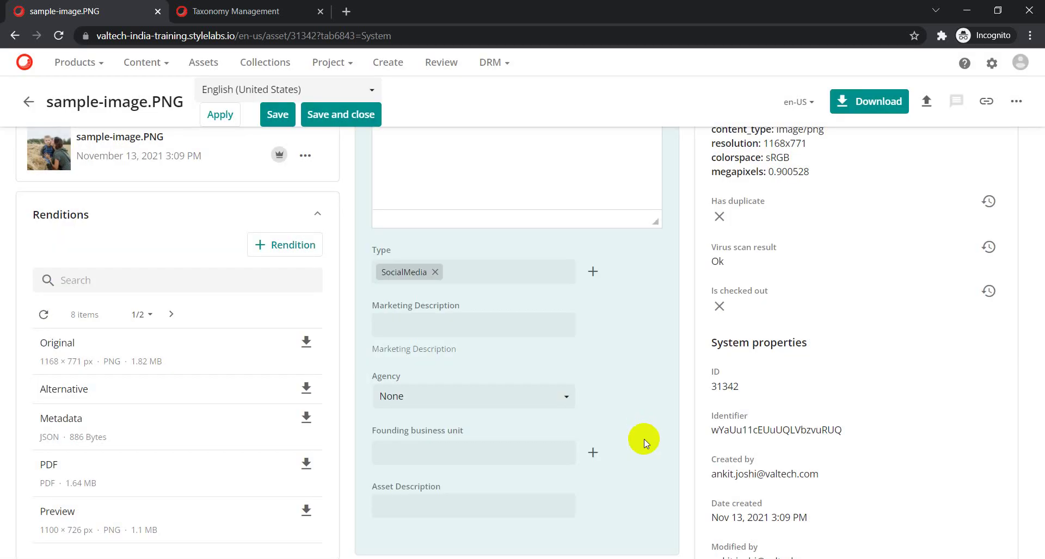
scroll(574, 435, up, 5)
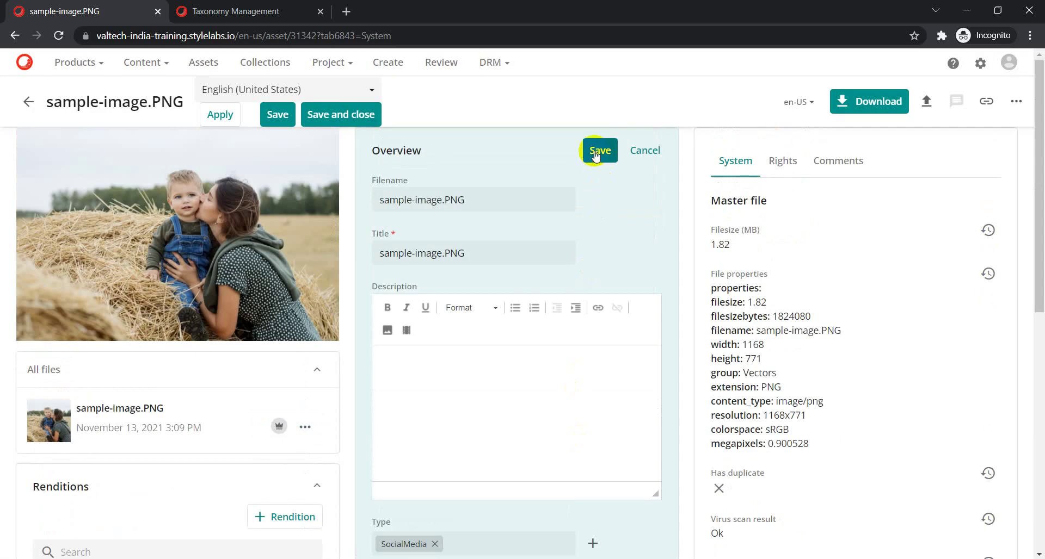
click(597, 152)
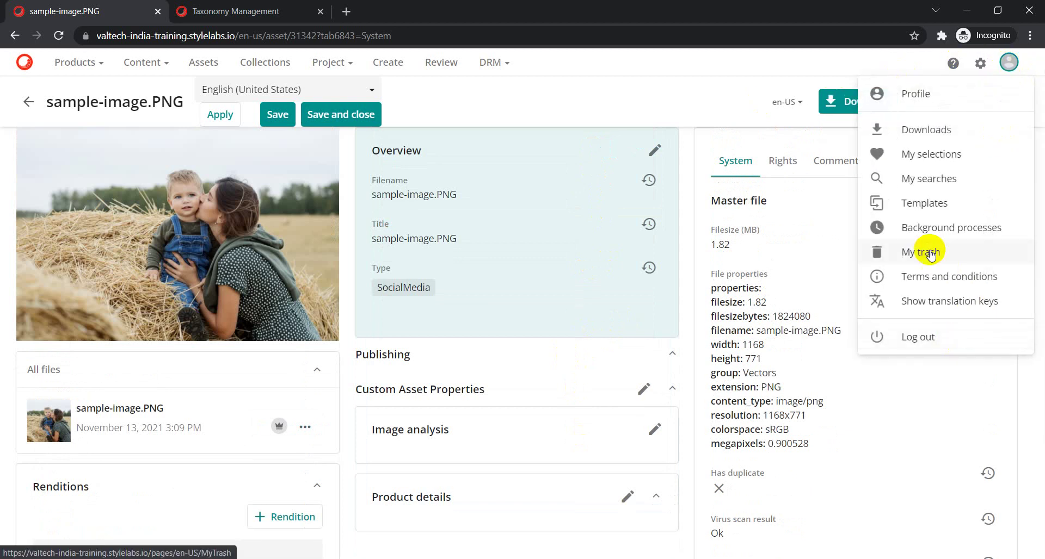
- Open Background processes and refresh until the newest job shows Completed
click(864, 280)
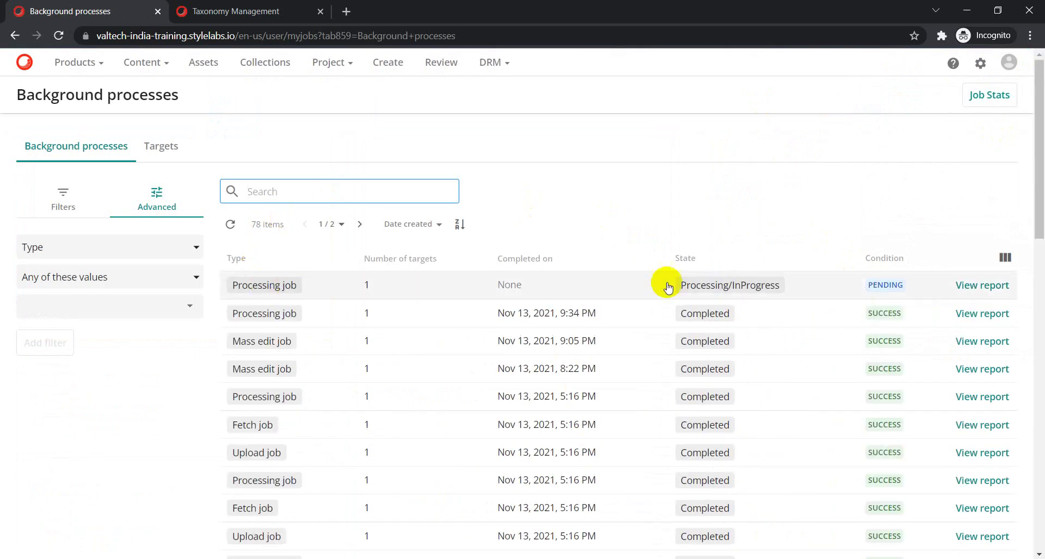
click(231, 226)
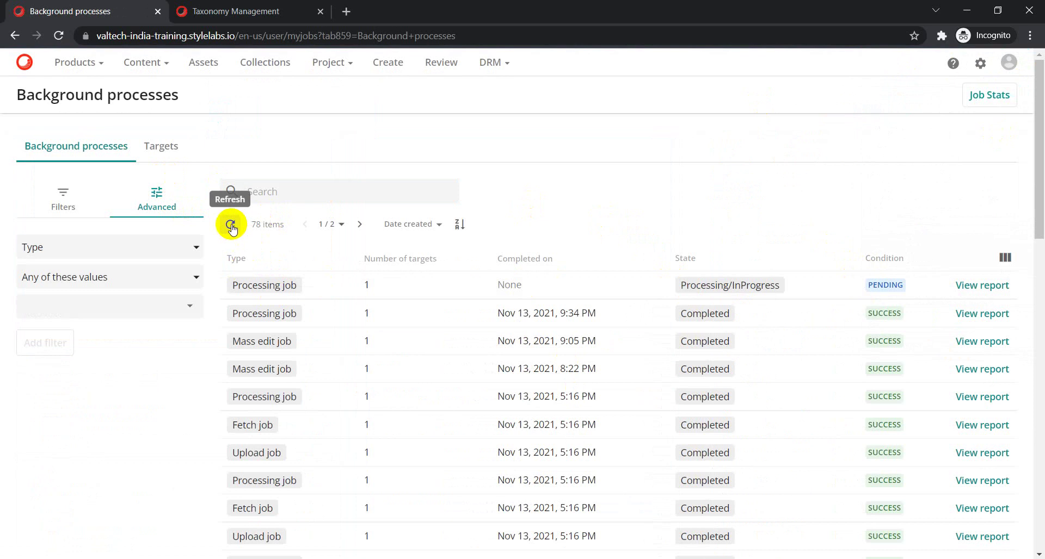
click(230, 225)
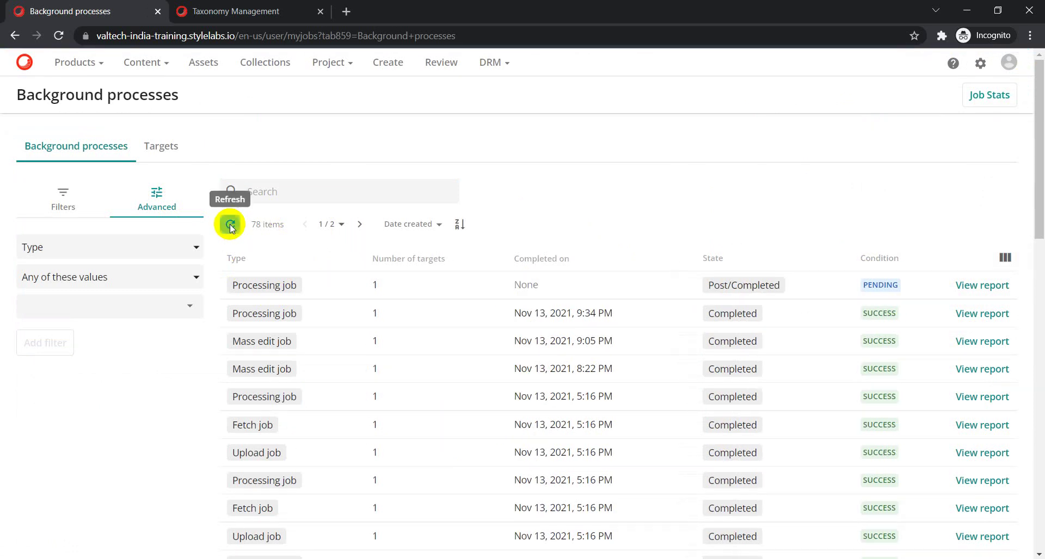
click(230, 225)
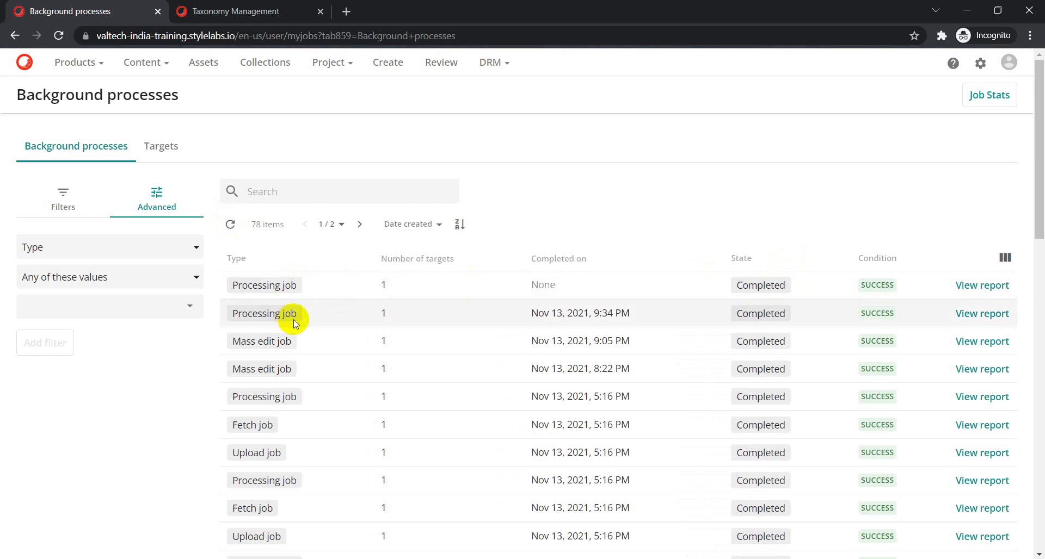
click(233, 228)
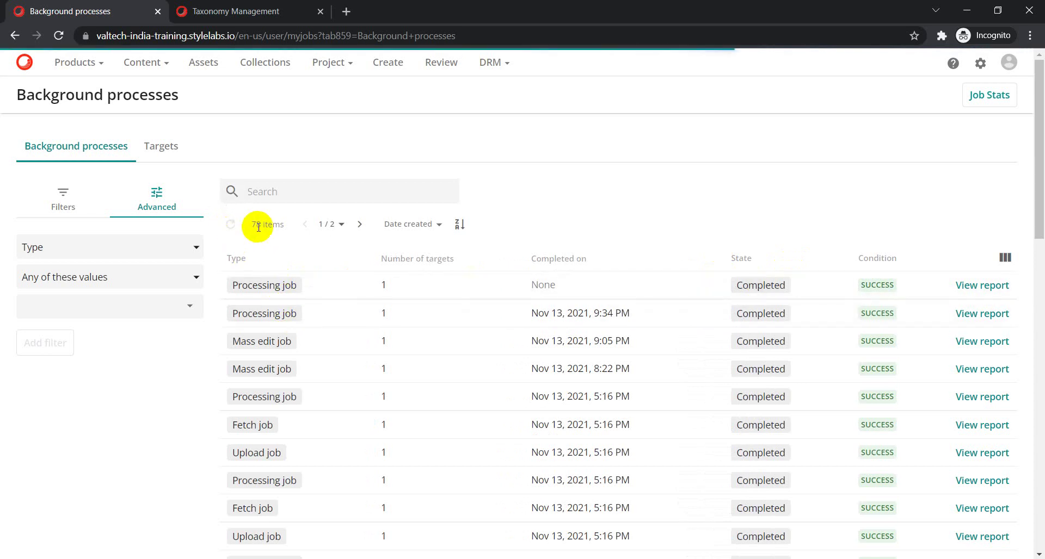
- View the latest job's SUCCESS report, then return to the Create asset list
click(968, 285)
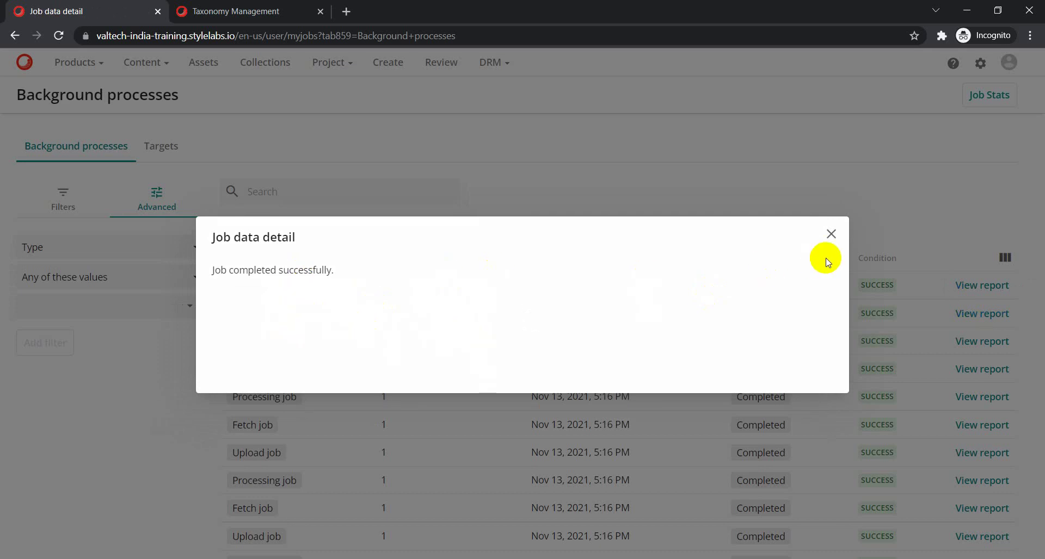
click(830, 234)
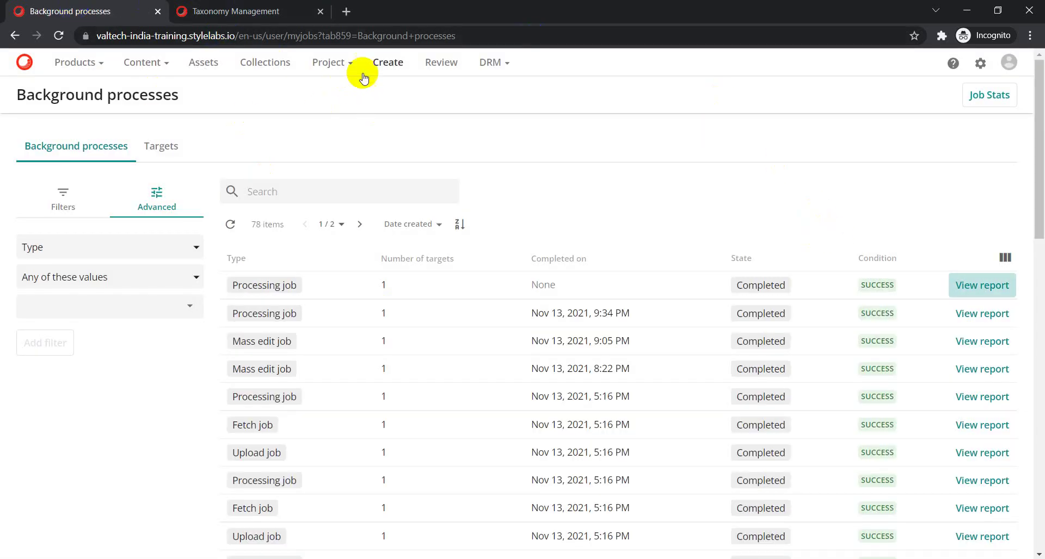
click(390, 65)
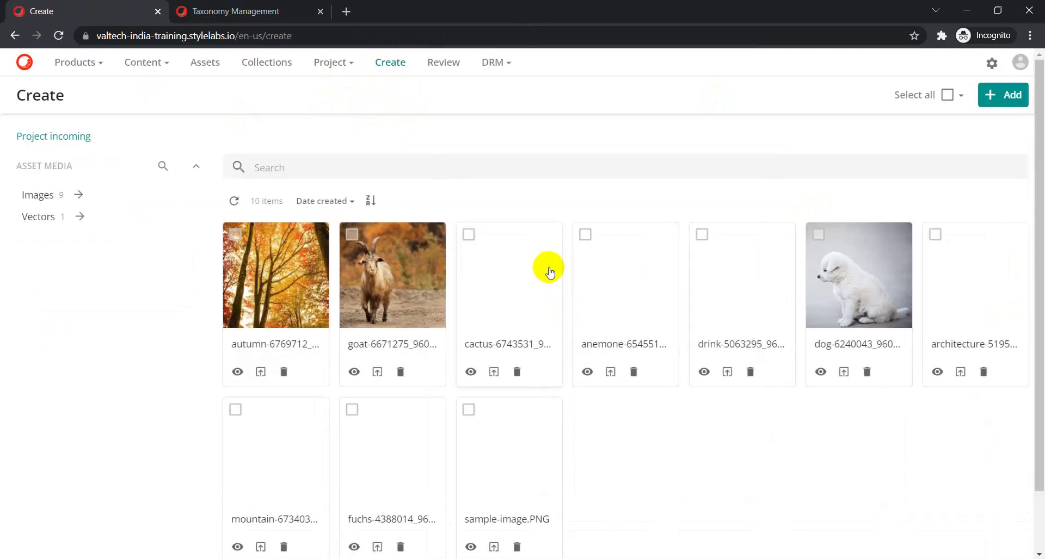
- Reopen sample-image.PNG and review Image analysis tags like person, grass, hay and colour White
scroll(551, 275, down, 1)
click(508, 387)
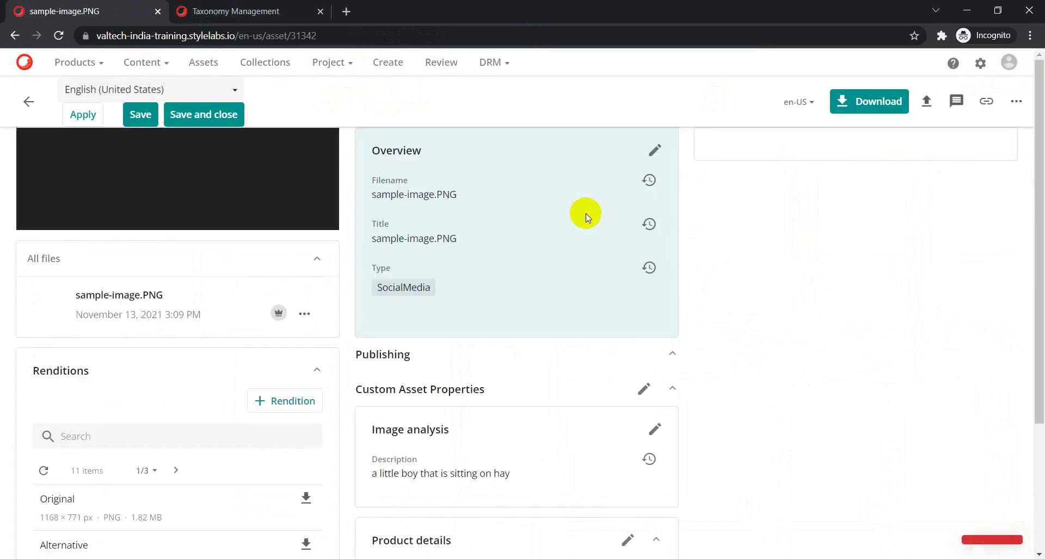
scroll(478, 333, down, 2)
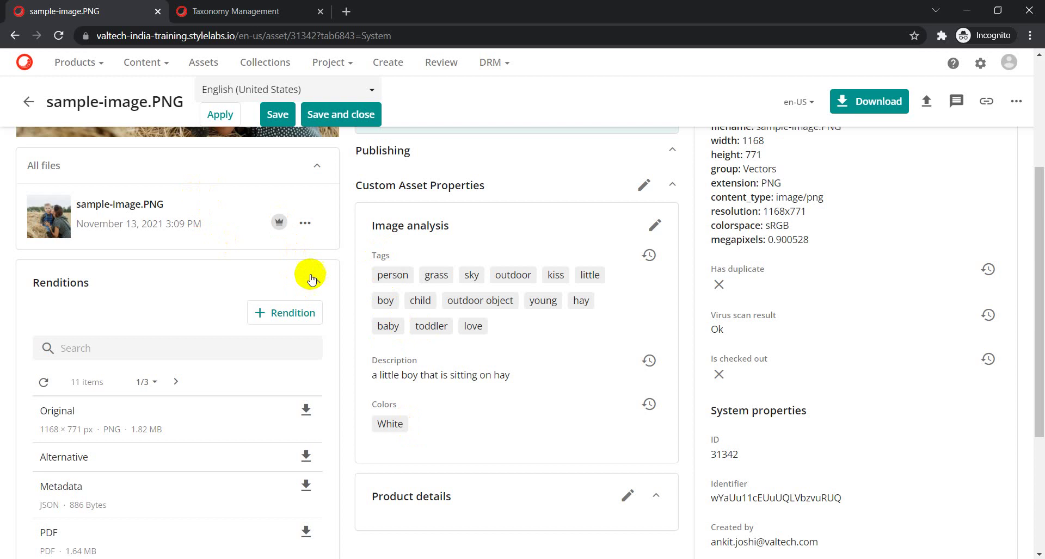
scroll(291, 277, up, 1)
scroll(153, 201, up, 1)
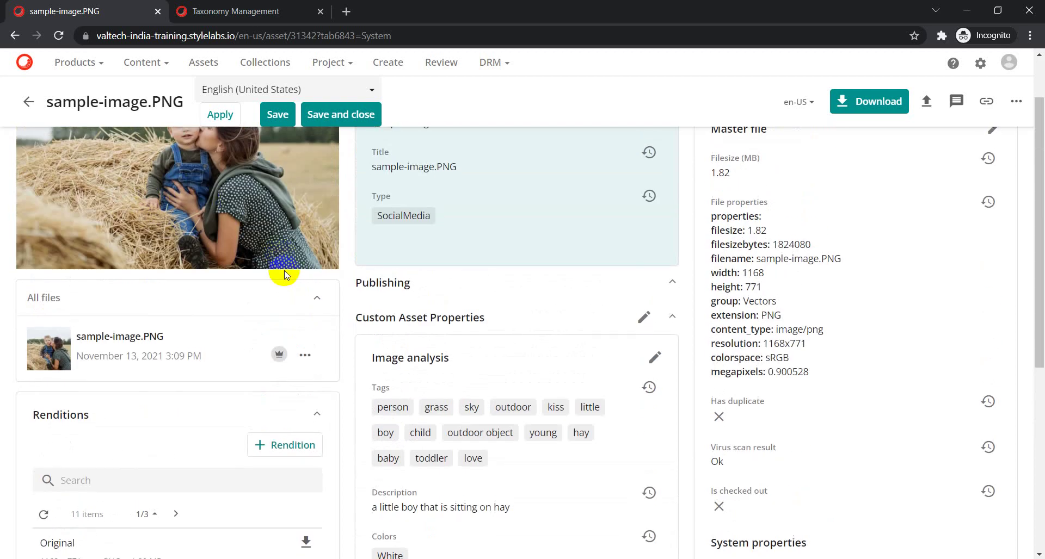
scroll(279, 275, down, 1)
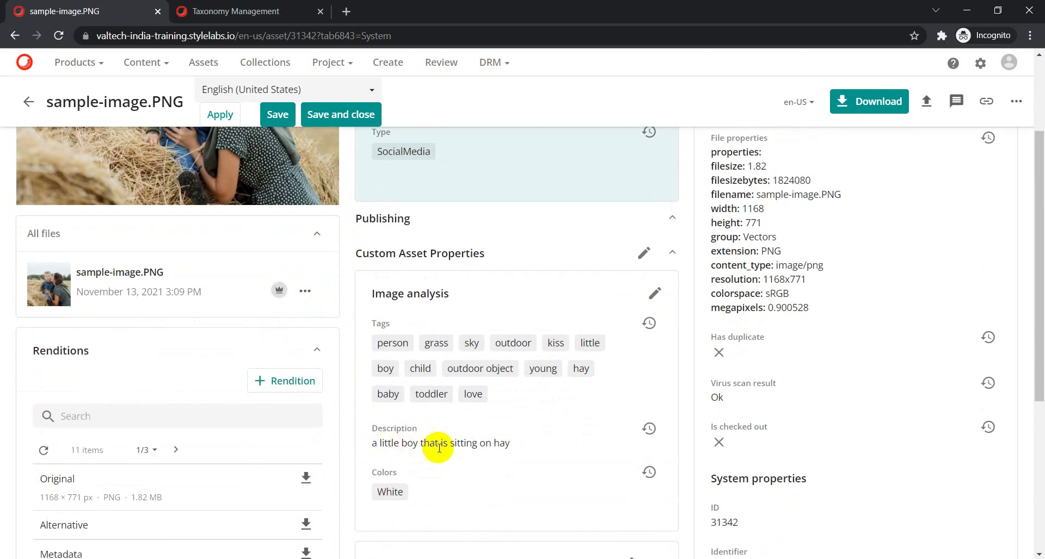
scroll(206, 235, up, 1)
scroll(206, 235, up, 2)
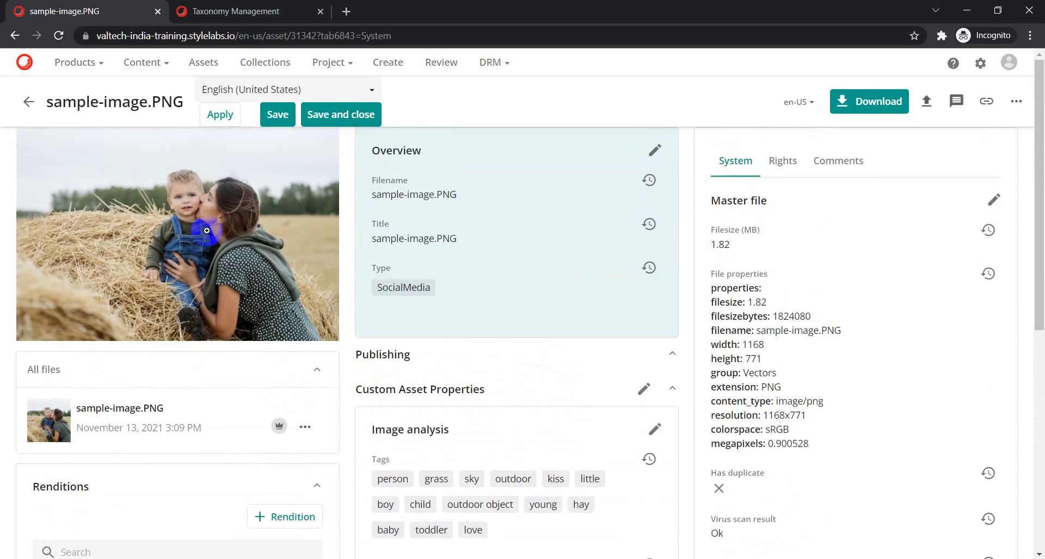
scroll(404, 338, down, 3)
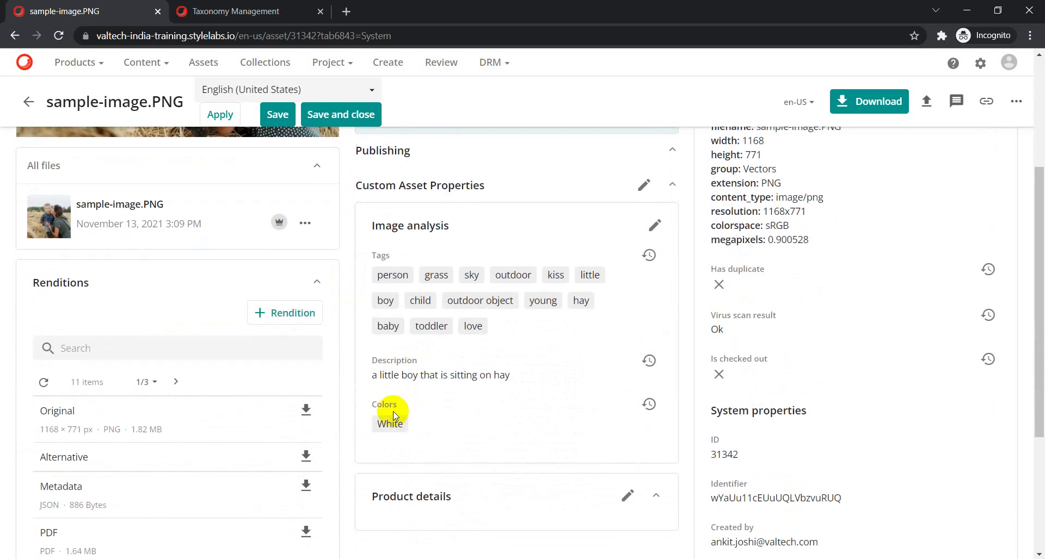
scroll(225, 297, up, 3)
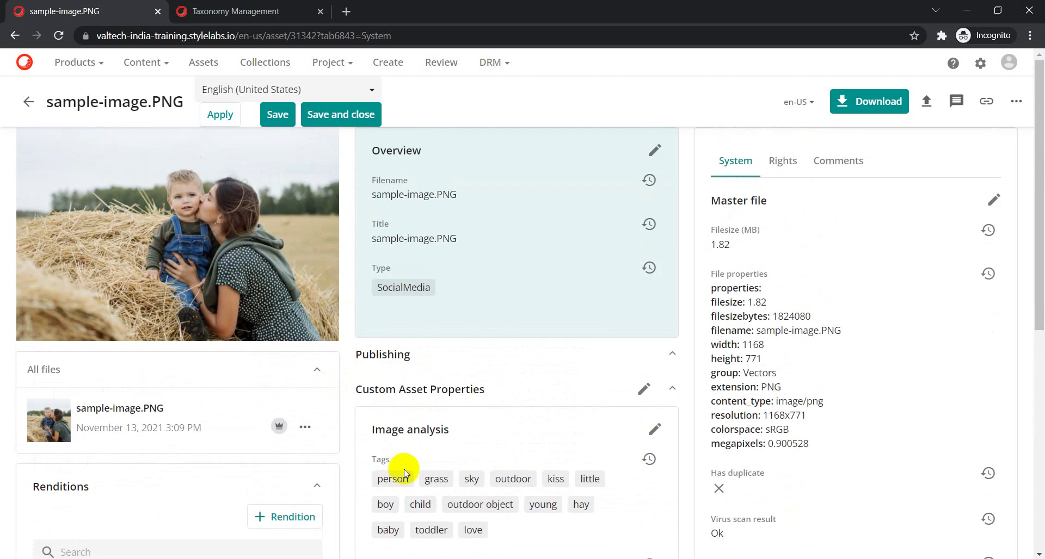
scroll(424, 457, down, 1)
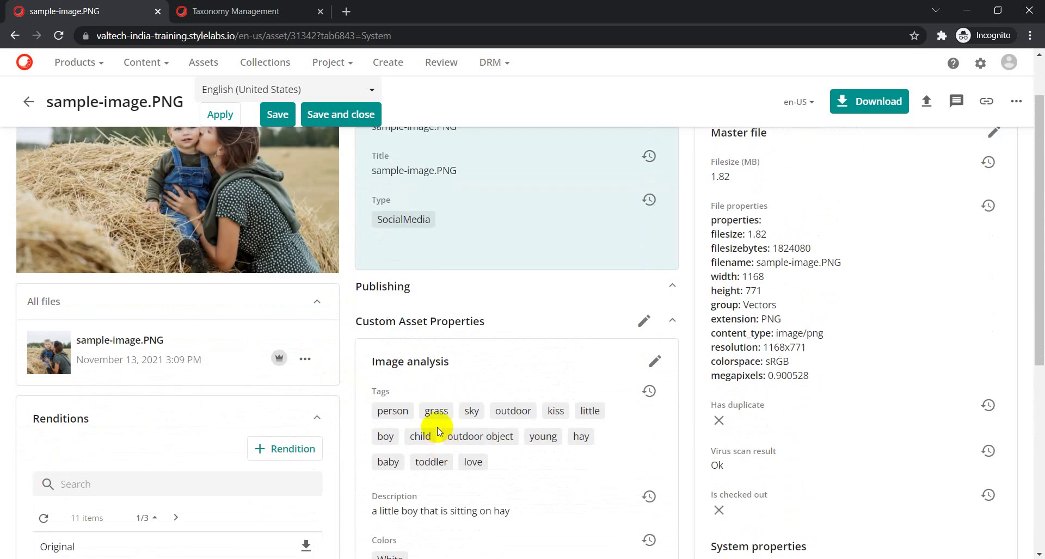
scroll(439, 431, down, 1)
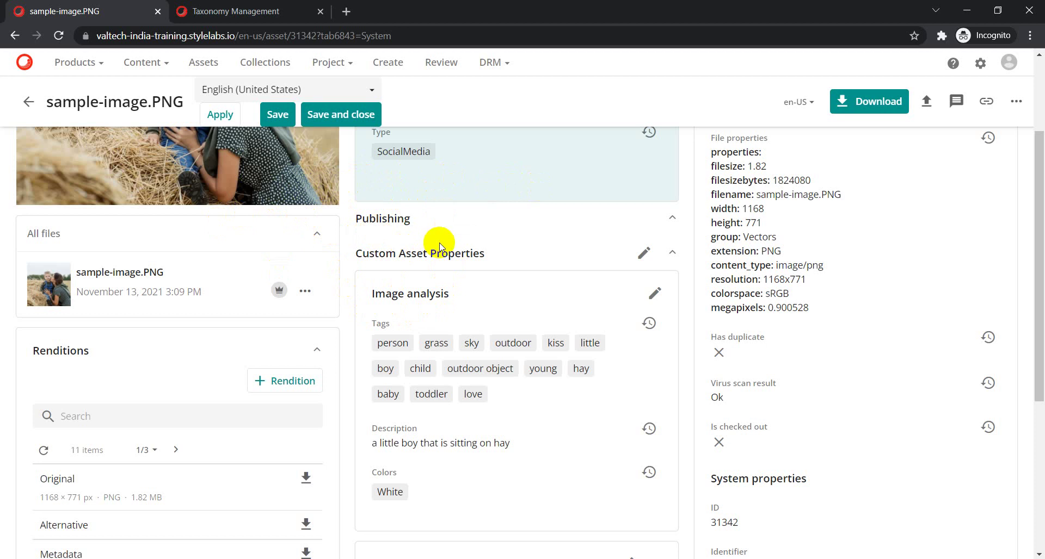
- Find Media processing in the settings by searching 'media', then open the Vision set
click(980, 62)
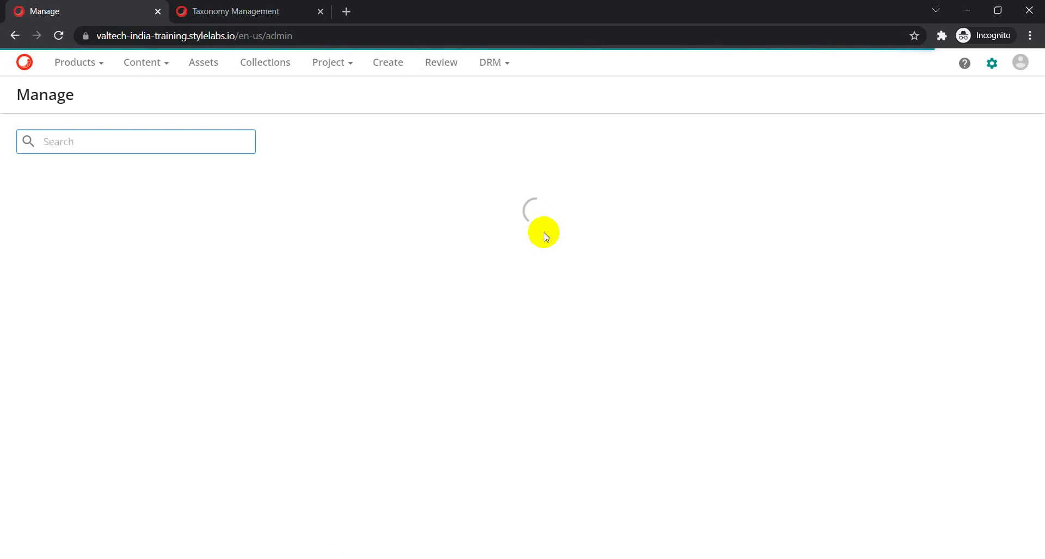
key(ctrl+f)
text(media)
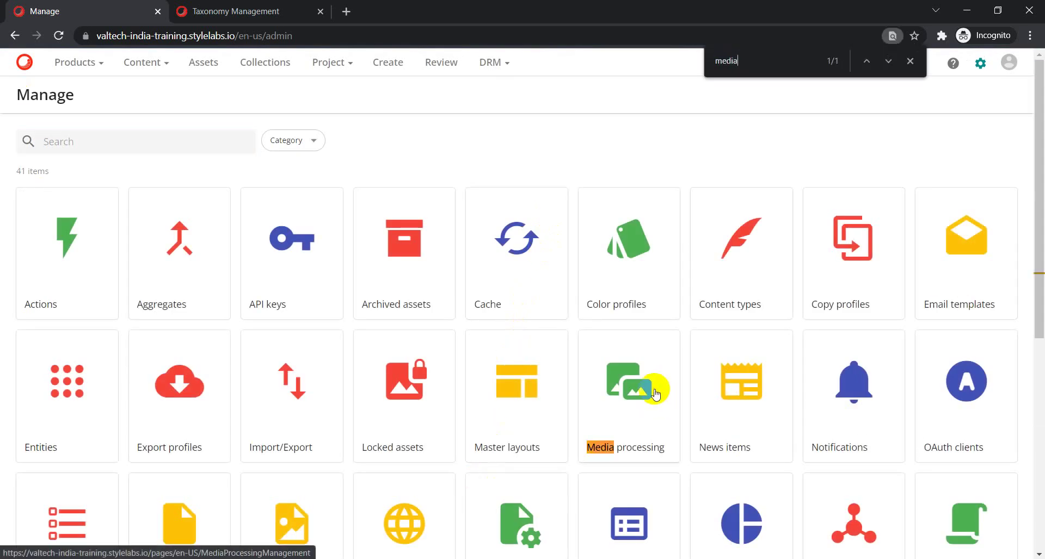
click(630, 390)
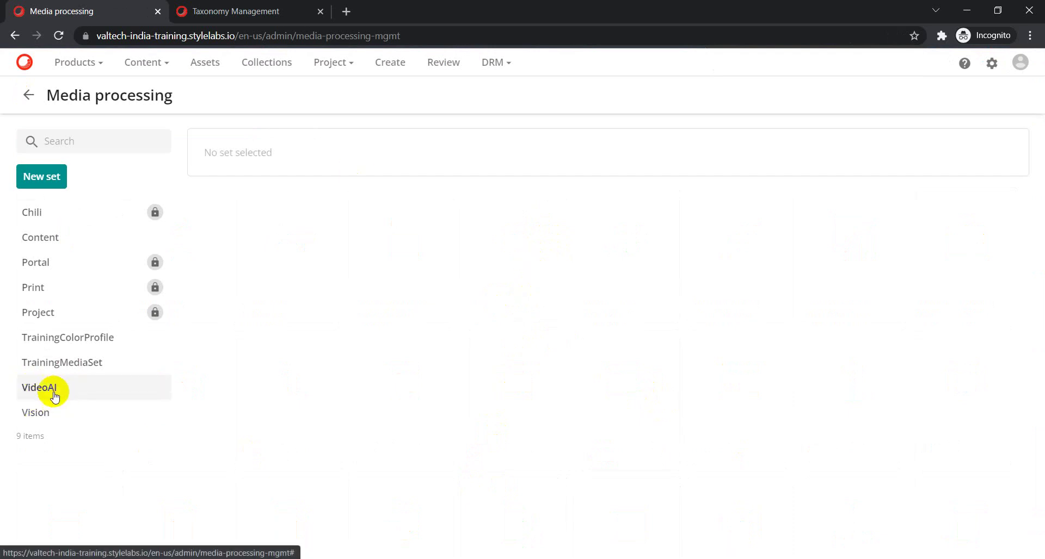
click(36, 414)
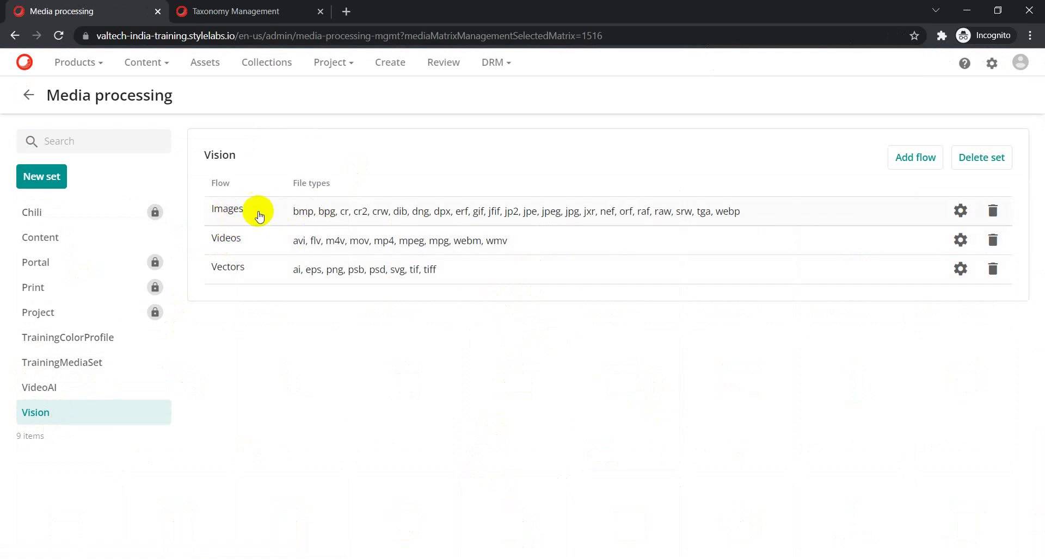
- Inspect the Images flow's Extract Vision data task, confirming Tags, Description and Color features
click(229, 212)
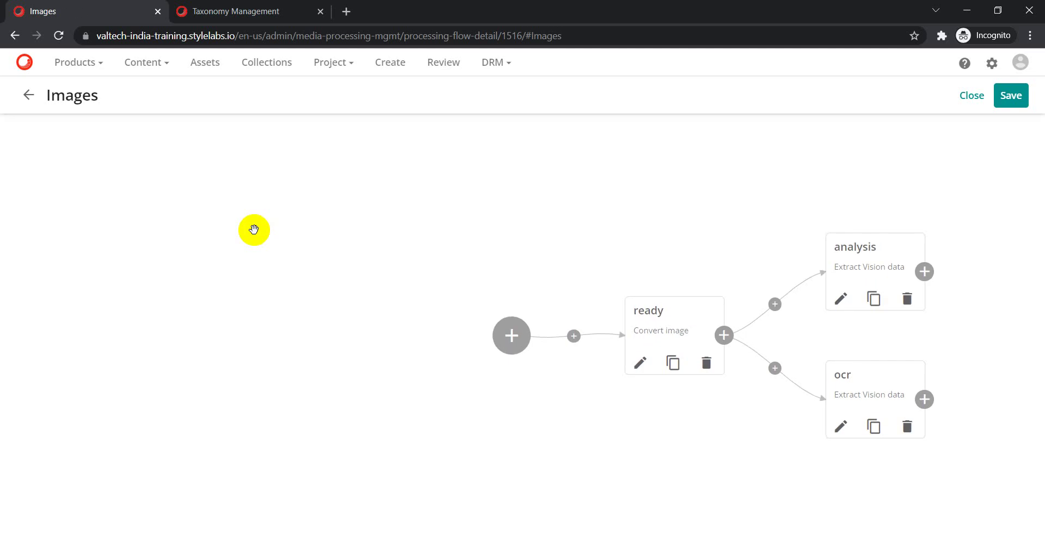
drag(613, 441, 326, 387)
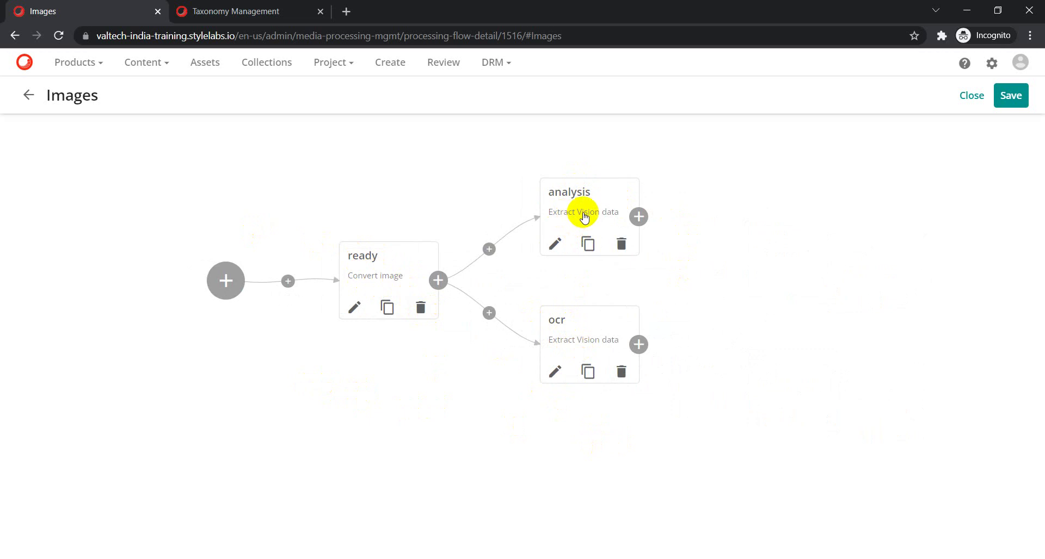
click(584, 214)
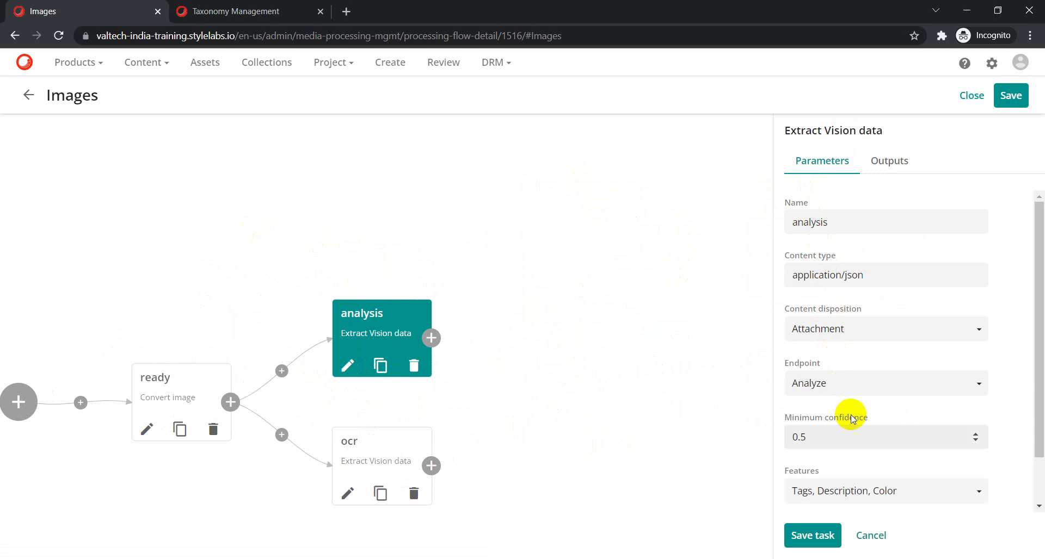
drag(1038, 407, 1038, 450)
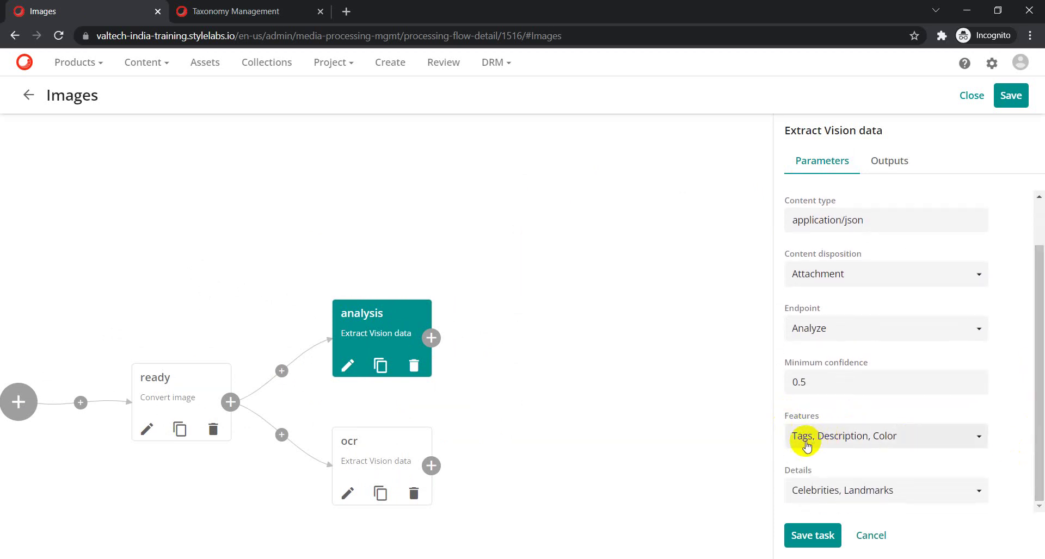
click(979, 441)
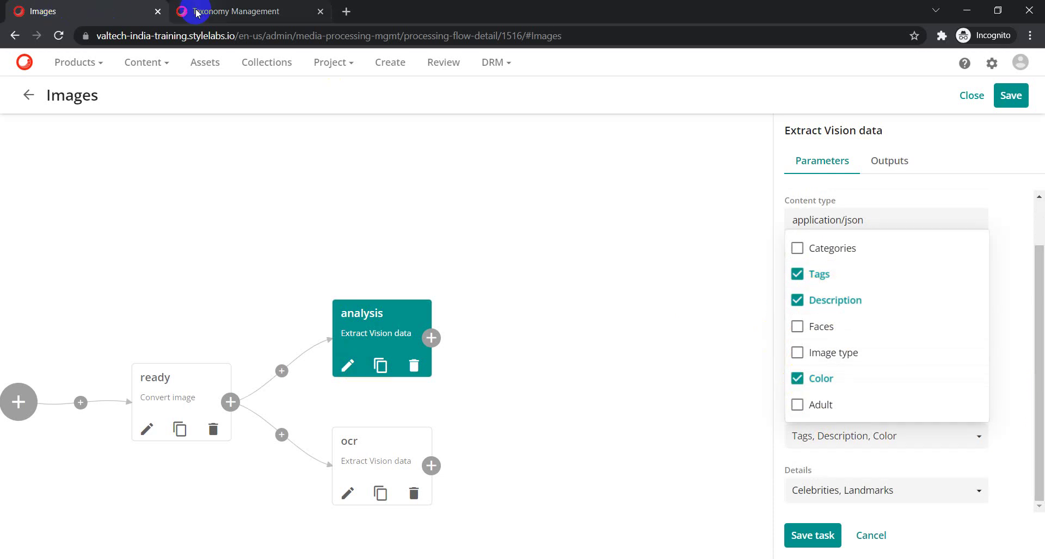
click(212, 12)
- Switch back to the Taxonomy Management tab and browse the Create page's uploaded assets
click(77, 10)
click(240, 12)
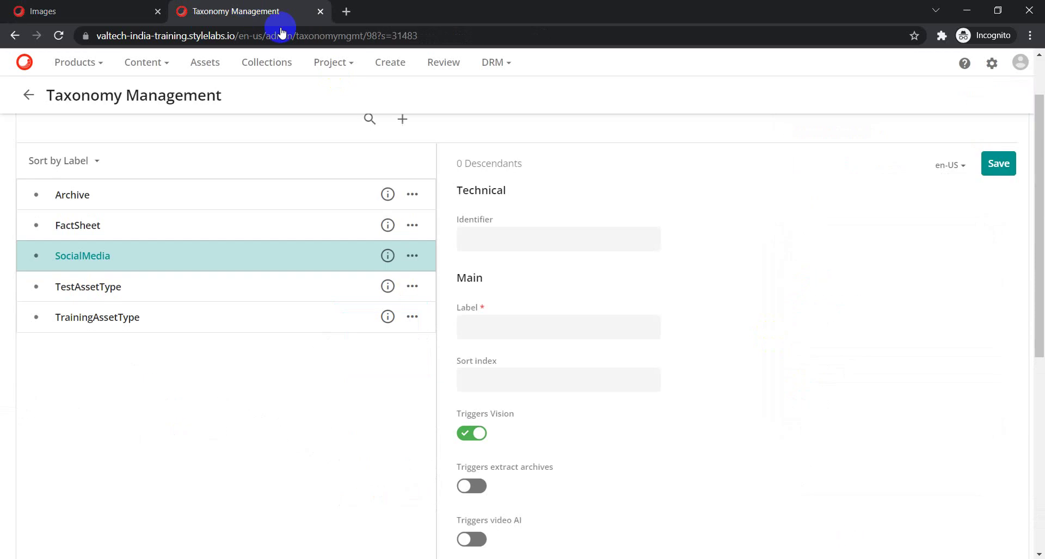
click(408, 66)
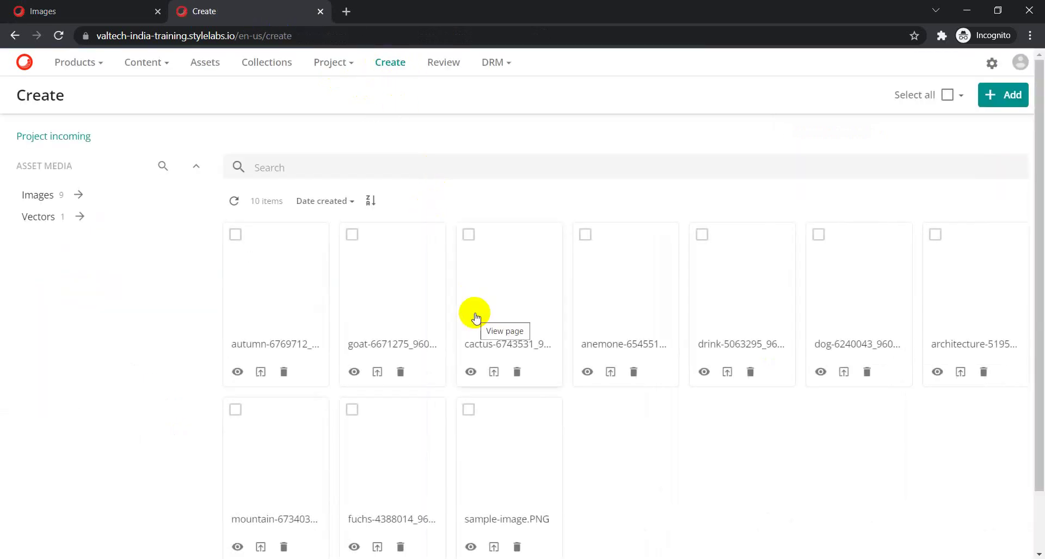
scroll(479, 343, down, 1)
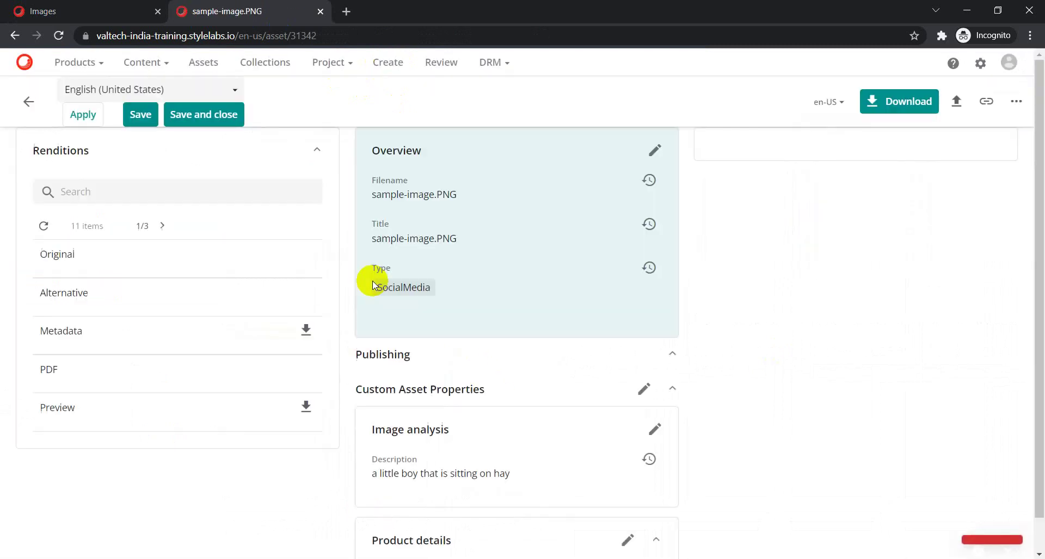
scroll(478, 408, down, 2)
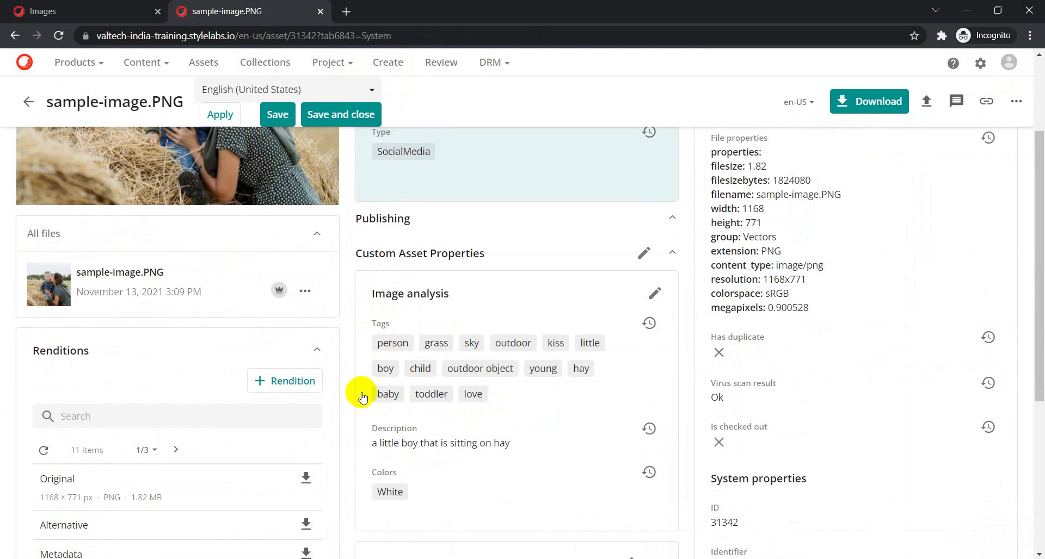
- Return to the sample-image.PNG asset page, then go back to the Create asset list
click(77, 11)
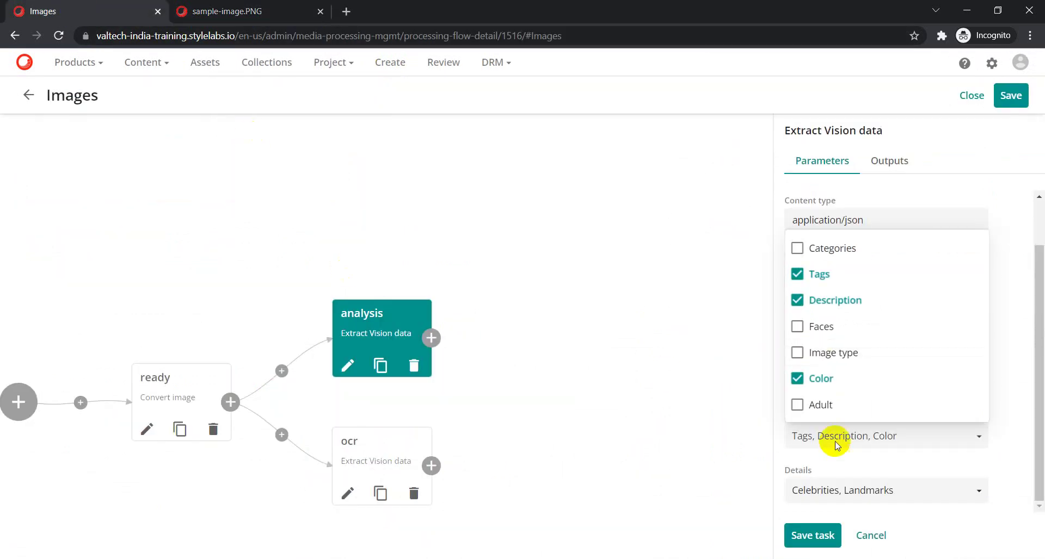
click(223, 9)
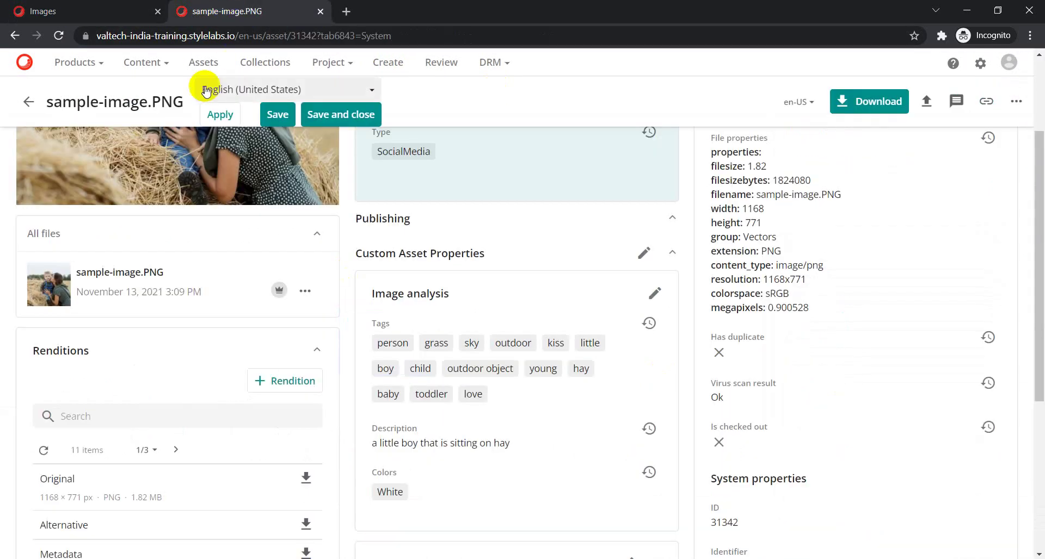
click(28, 102)
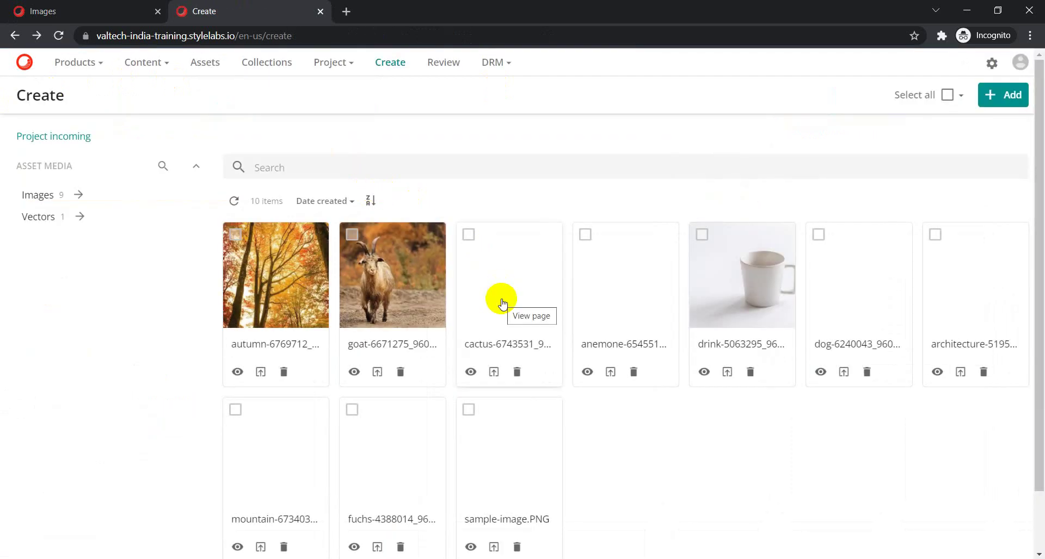
scroll(497, 312, down, 2)
- Give the fox asset fuchs-4388014_960_720.jpg the SocialMedia type in its Overview and save
click(388, 389)
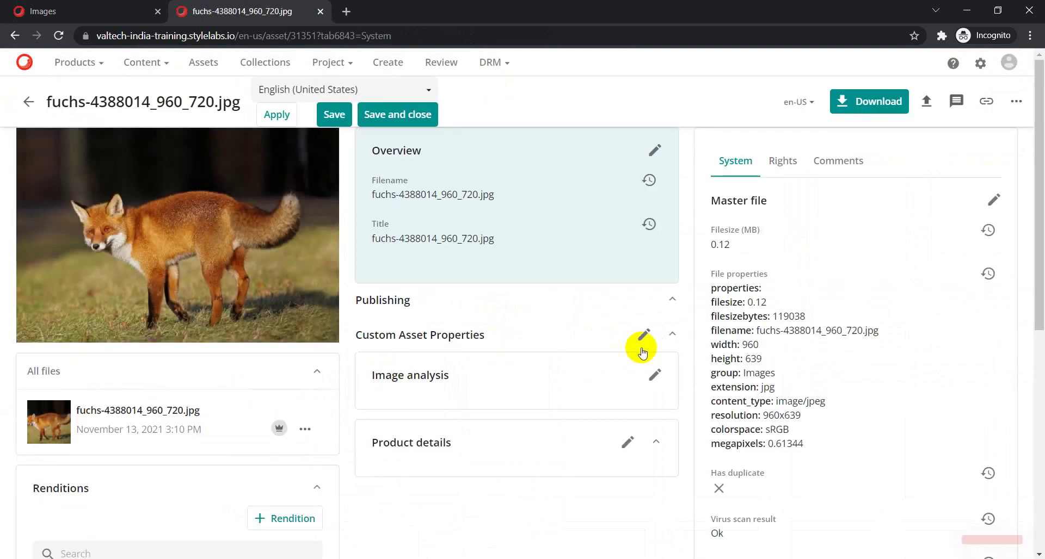
click(655, 151)
scroll(558, 377, down, 6)
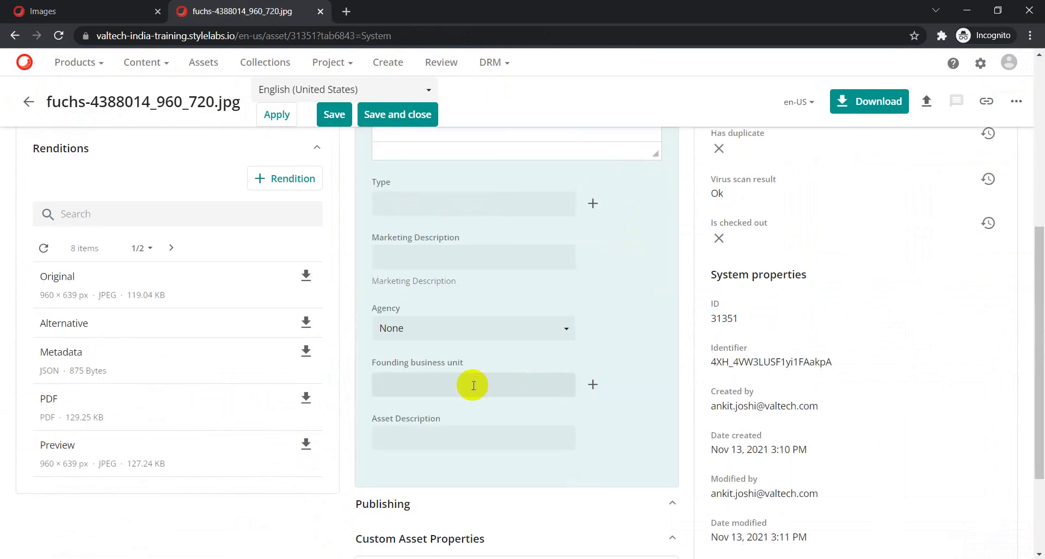
click(550, 202)
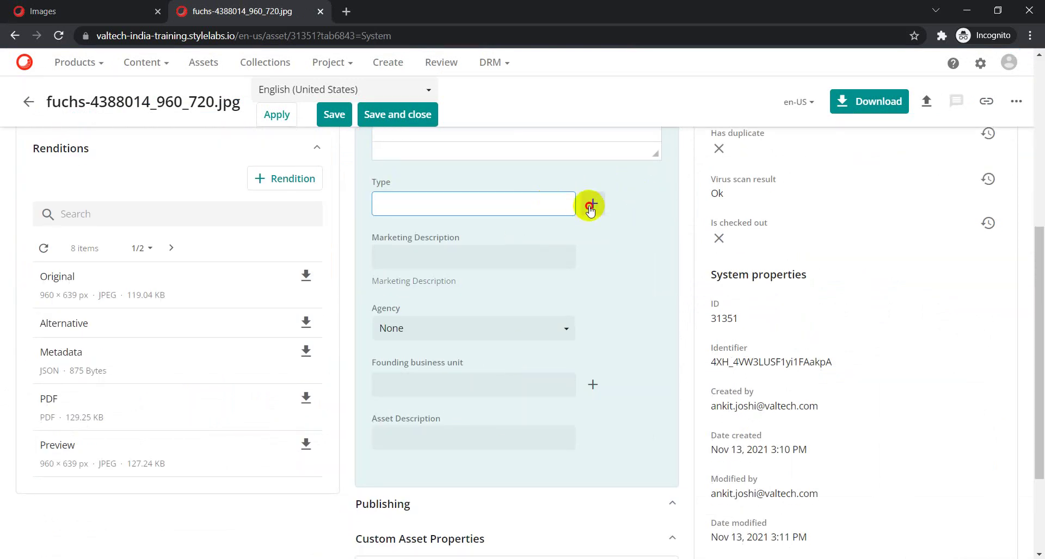
click(583, 210)
click(342, 289)
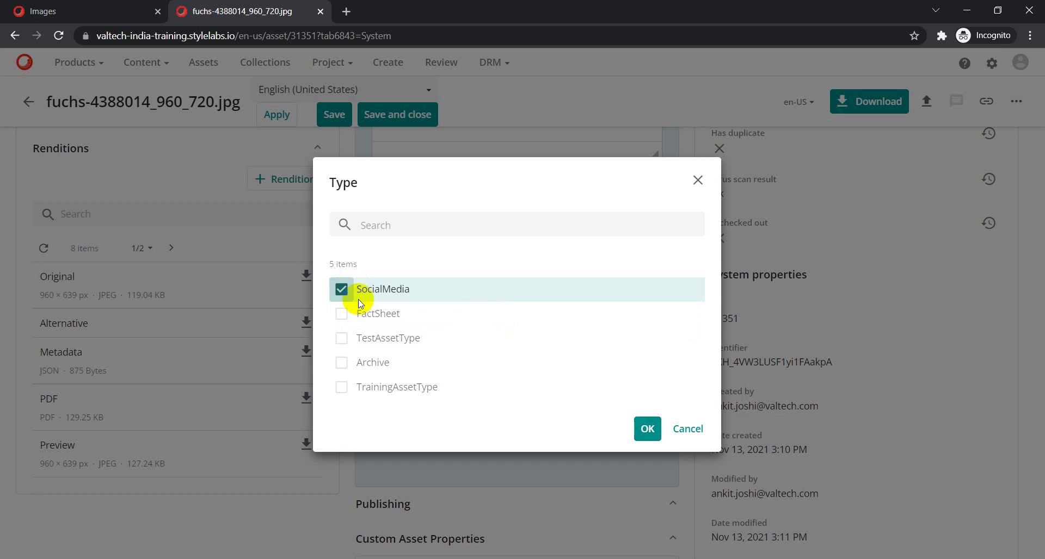
click(644, 430)
scroll(571, 314, up, 2)
scroll(571, 313, up, 4)
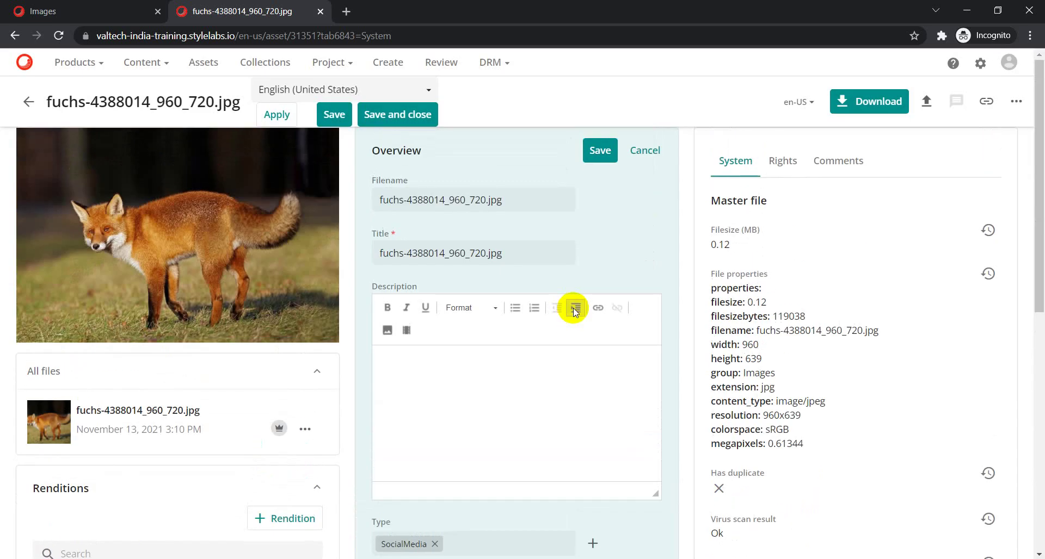
click(599, 149)
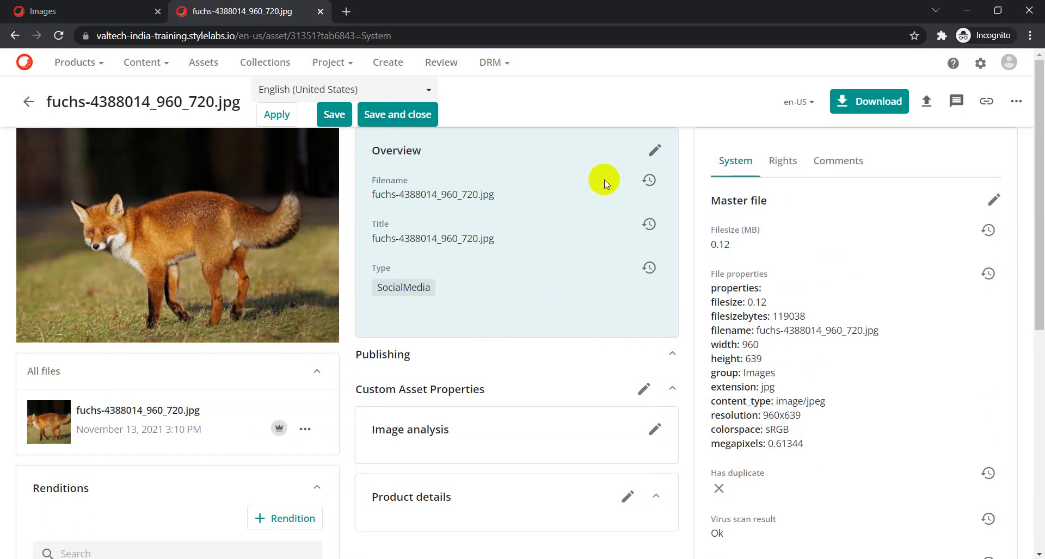
click(265, 37)
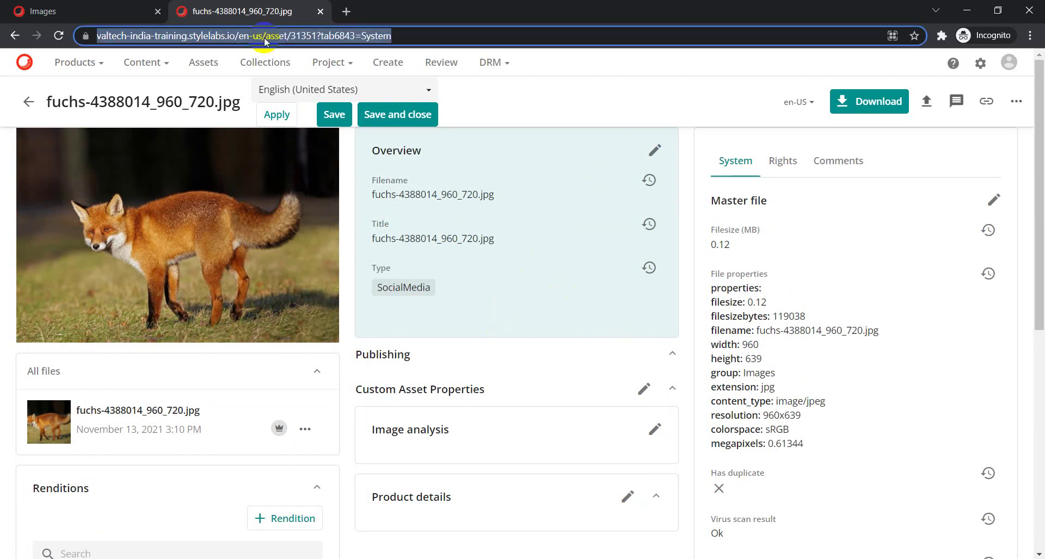
- Reload the fox asset to check its Vision tags, description and Black colour, then return to Create
key(Return)
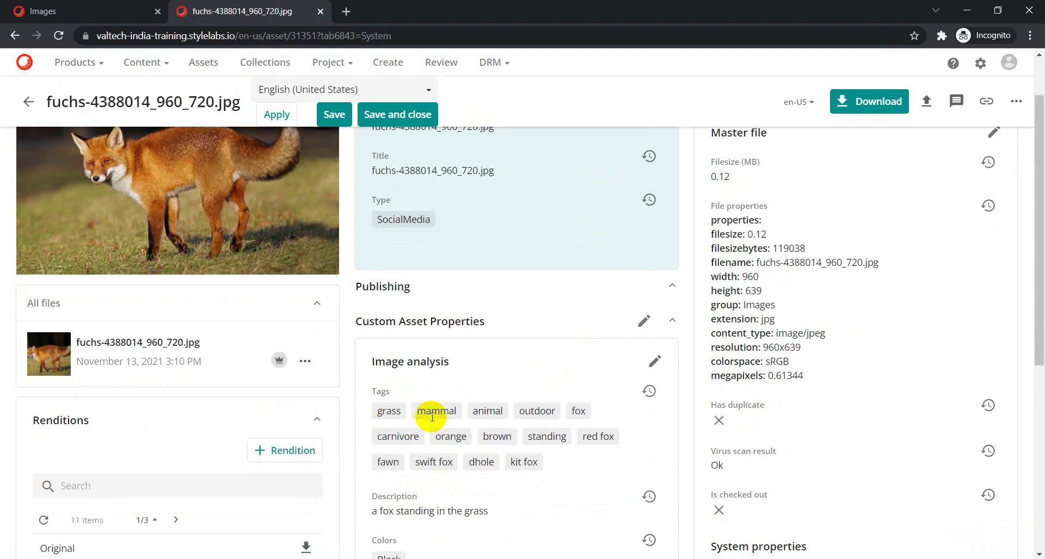
scroll(545, 438, down, 1)
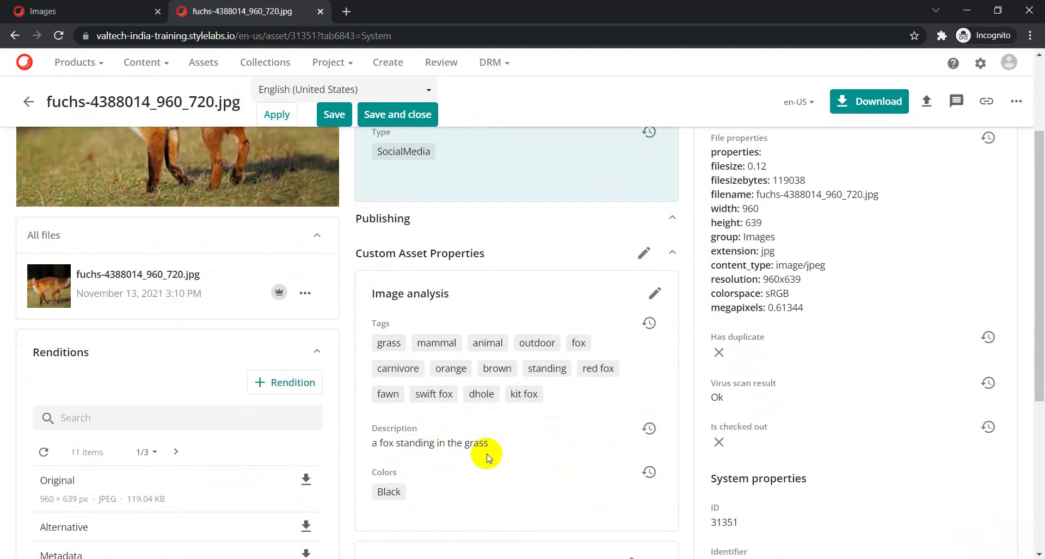
scroll(392, 492, up, 3)
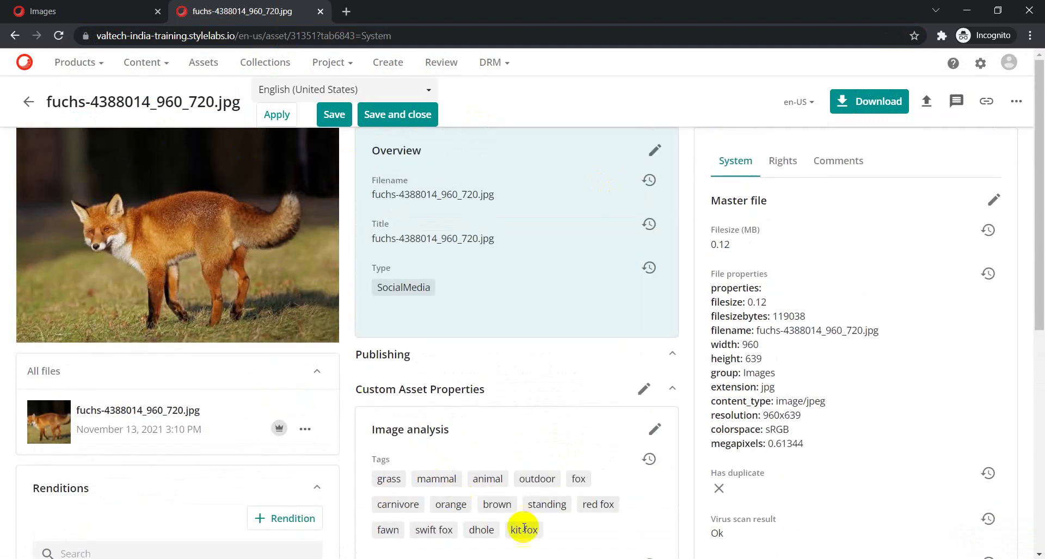
scroll(533, 525, down, 2)
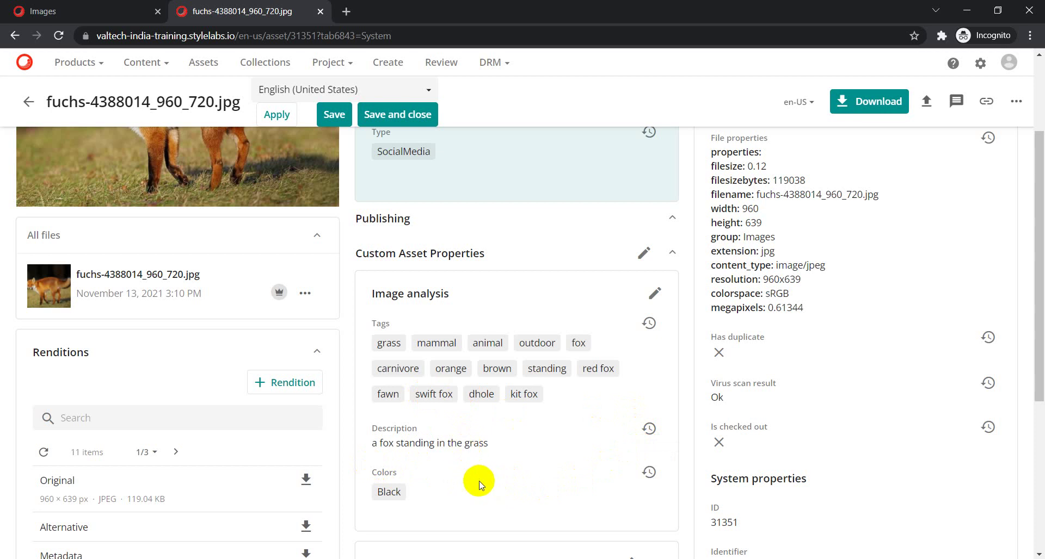
click(28, 102)
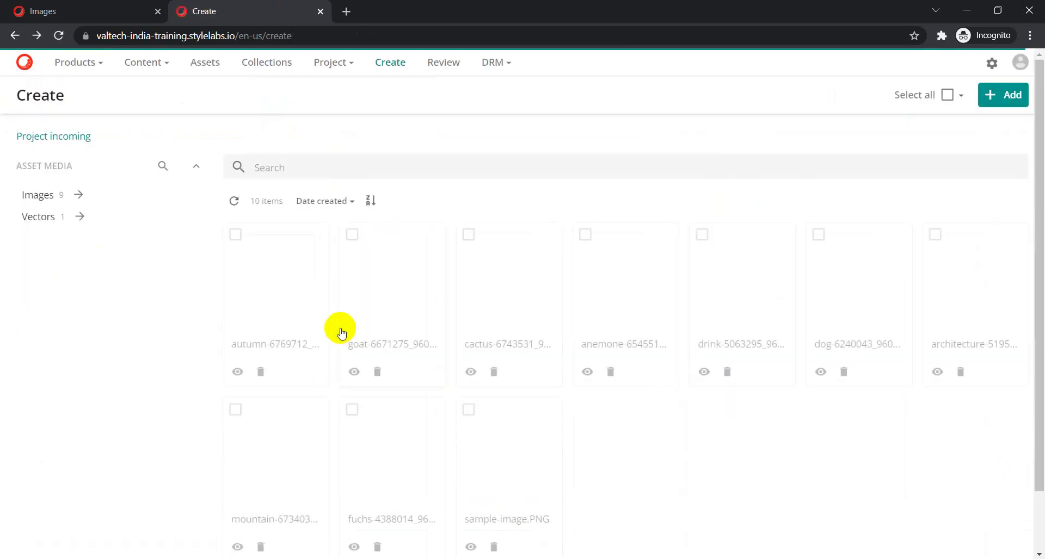